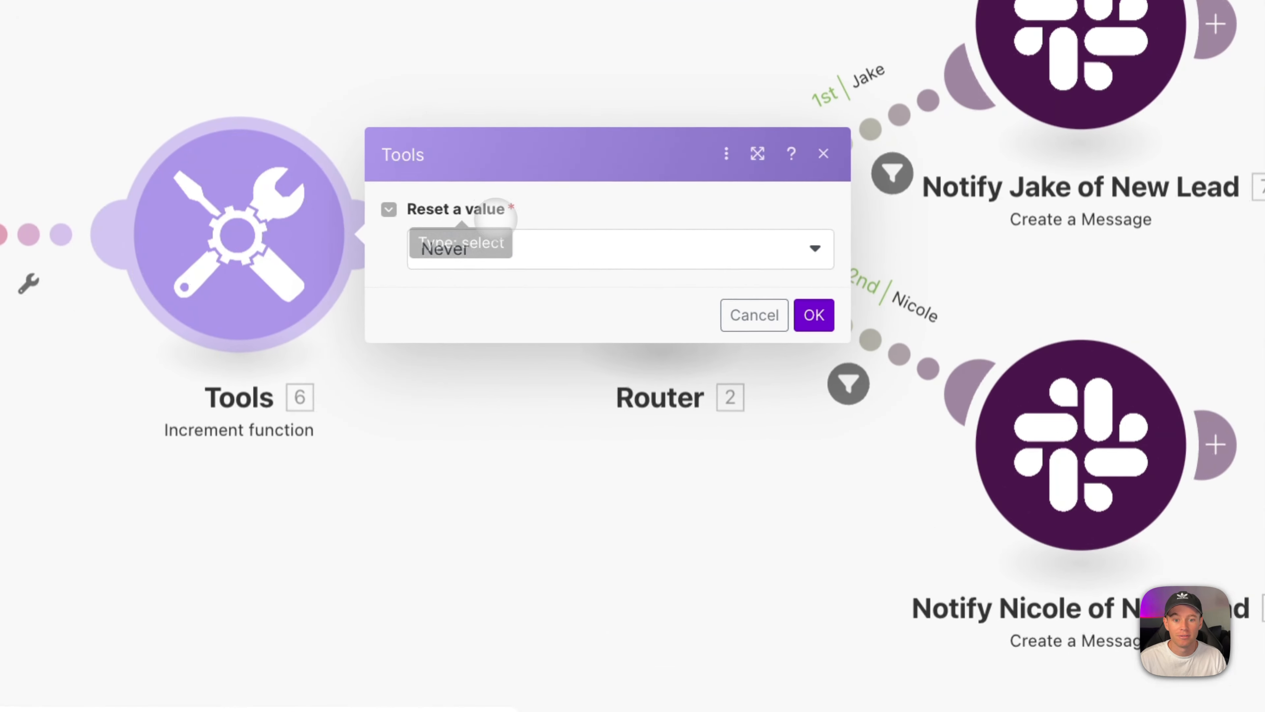
# Close the Tools increment settings without changes so the whole scenario is visible.
pyautogui.press('Escape')
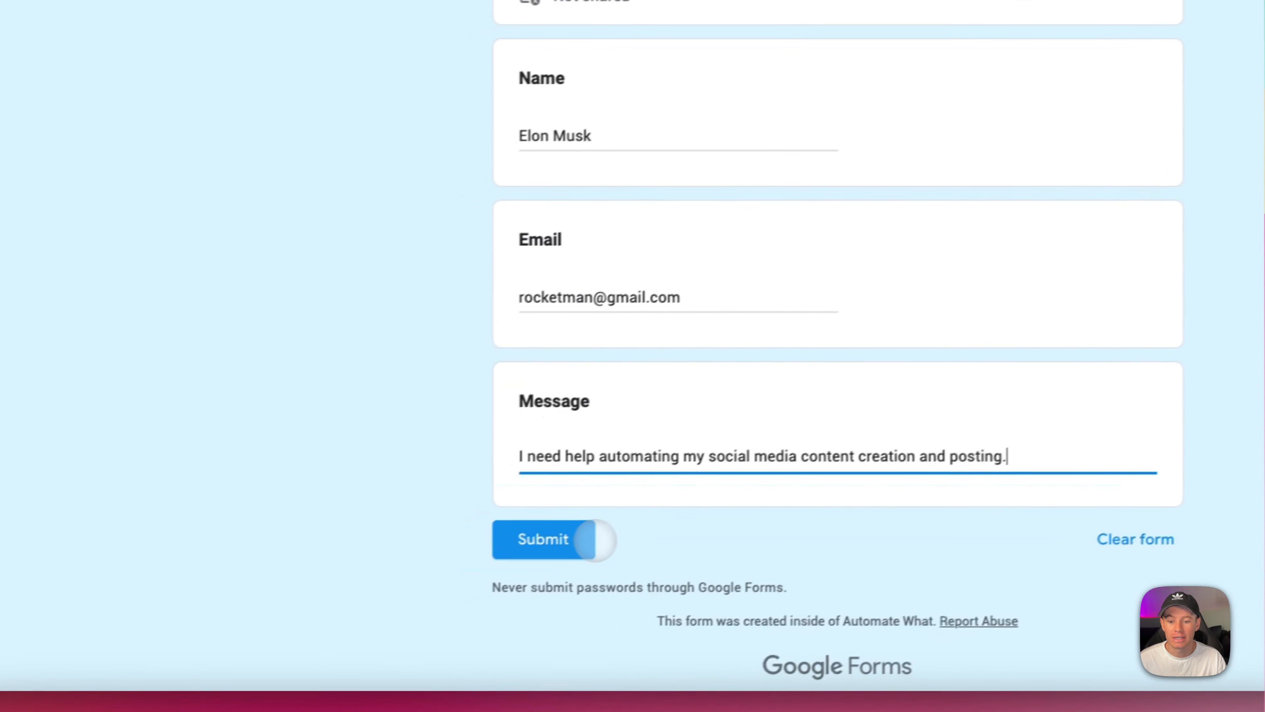
# Submit two filled-in test requests through the Automate What Service Request form.
pyautogui.click(520, 548)
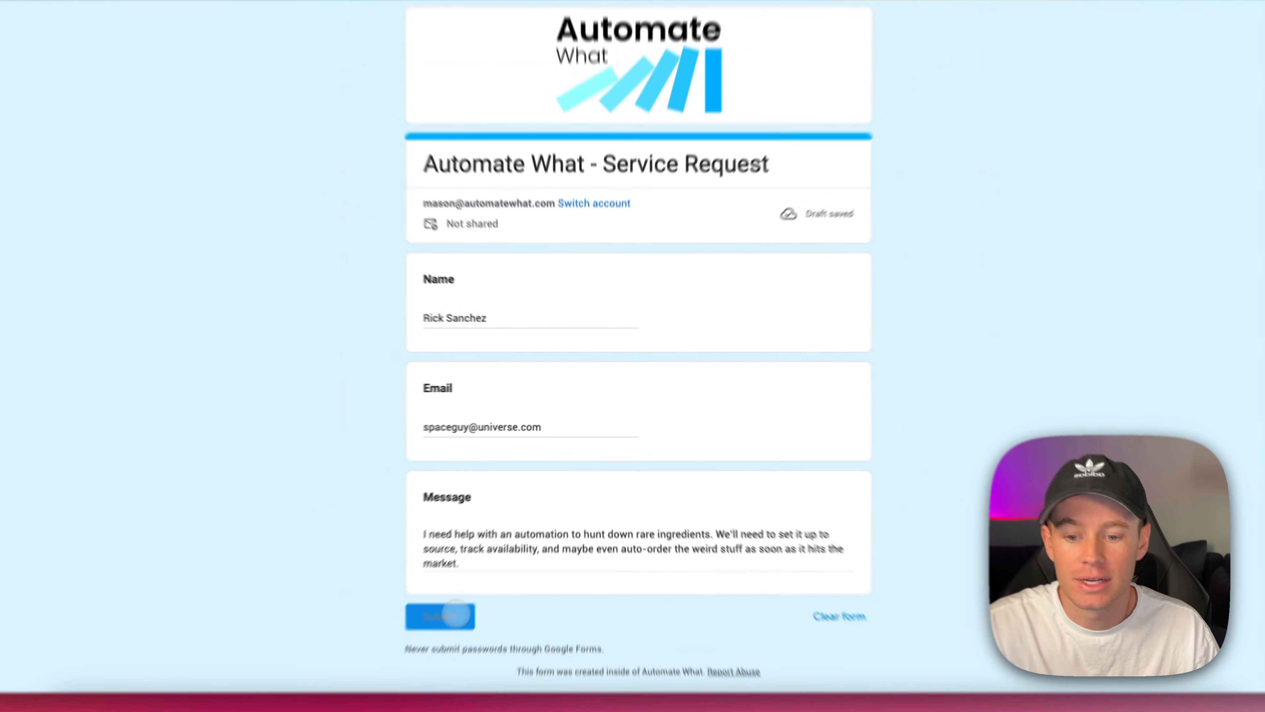
pyautogui.click(361, 709)
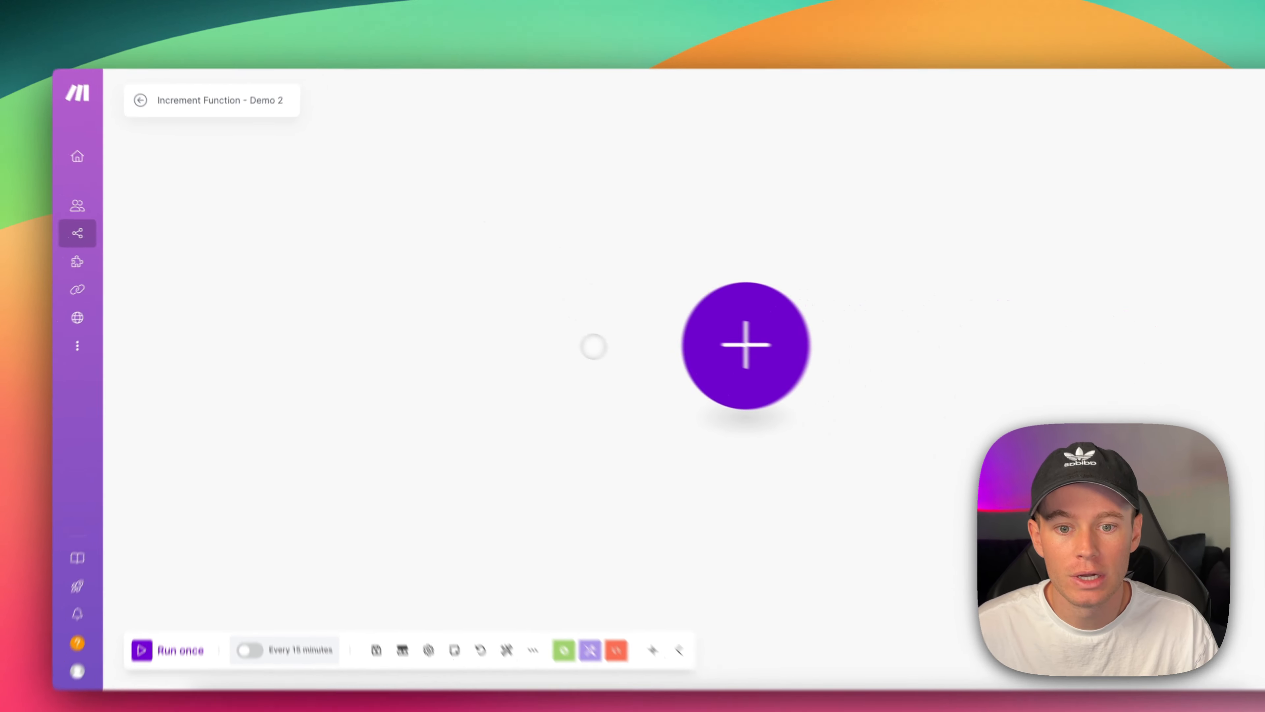
# Add a Custom webhook trigger with a new webhook named 'Increment Function - Demo 2' and save it.
pyautogui.click(1092, 412)
pyautogui.click(683, 466)
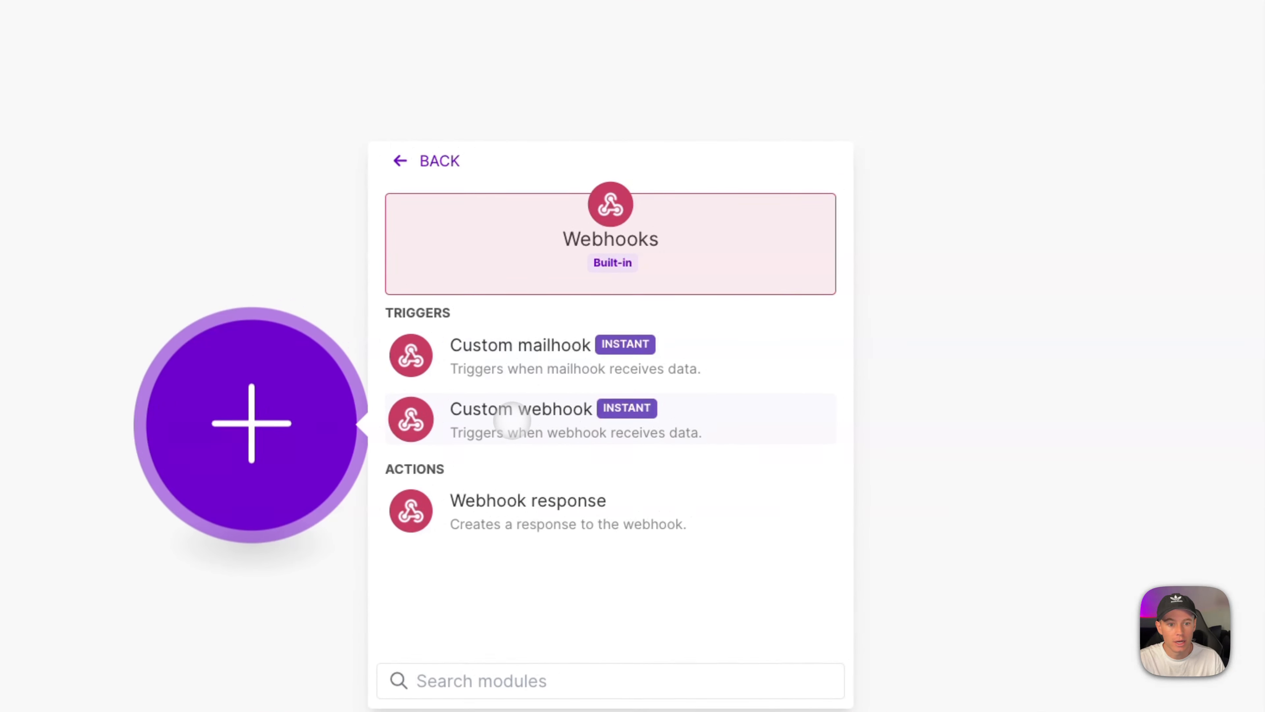
pyautogui.click(511, 420)
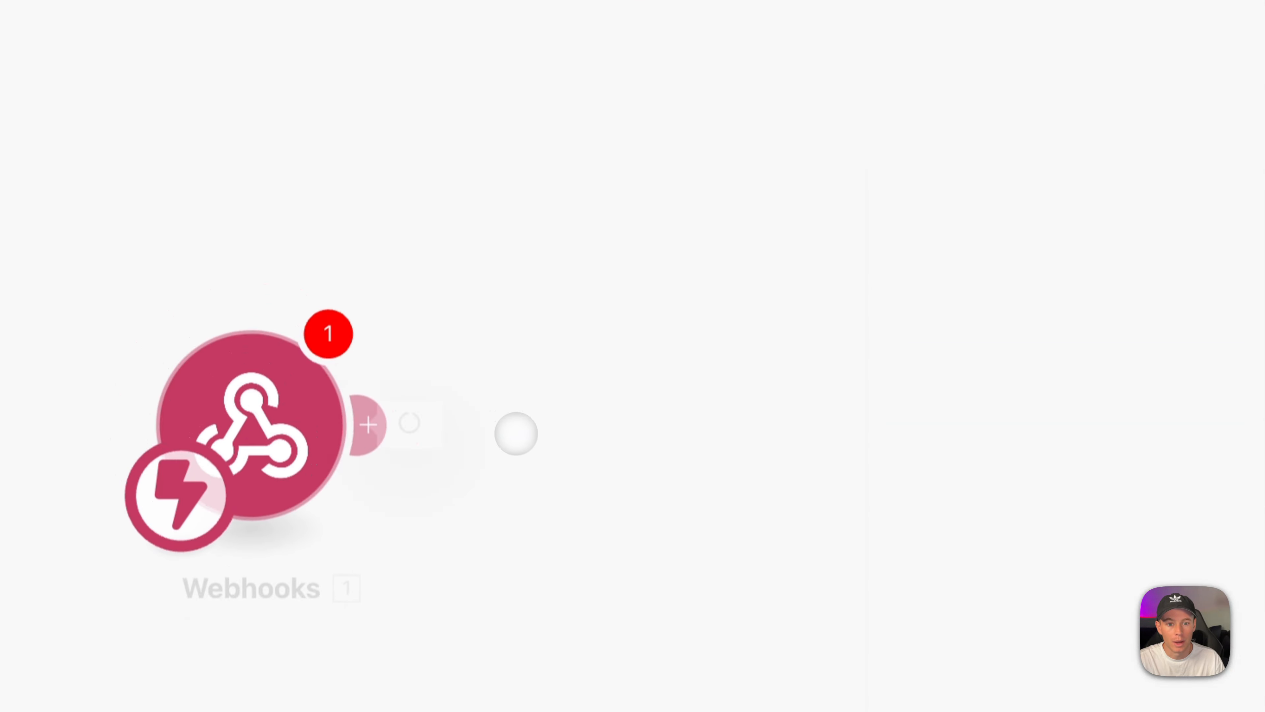
pyautogui.click(817, 419)
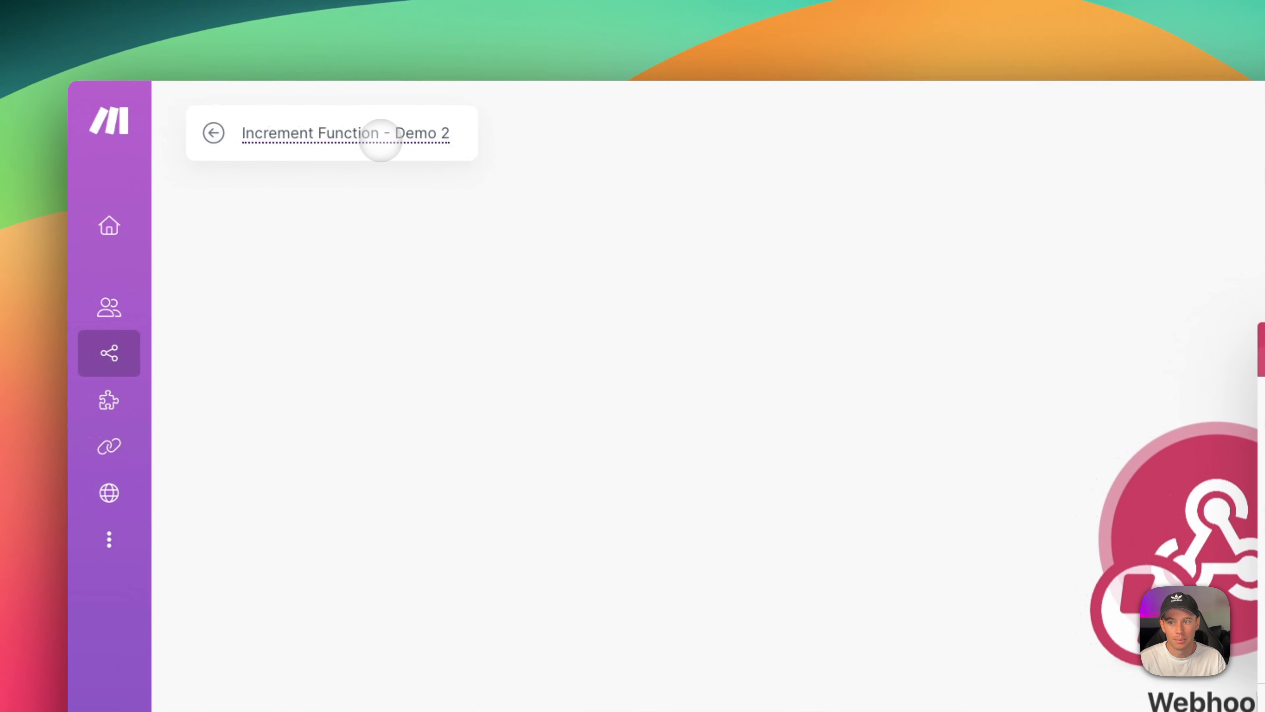
pyautogui.tripleClick(880, 345)
pyautogui.write('Increment Function - Demo 2')
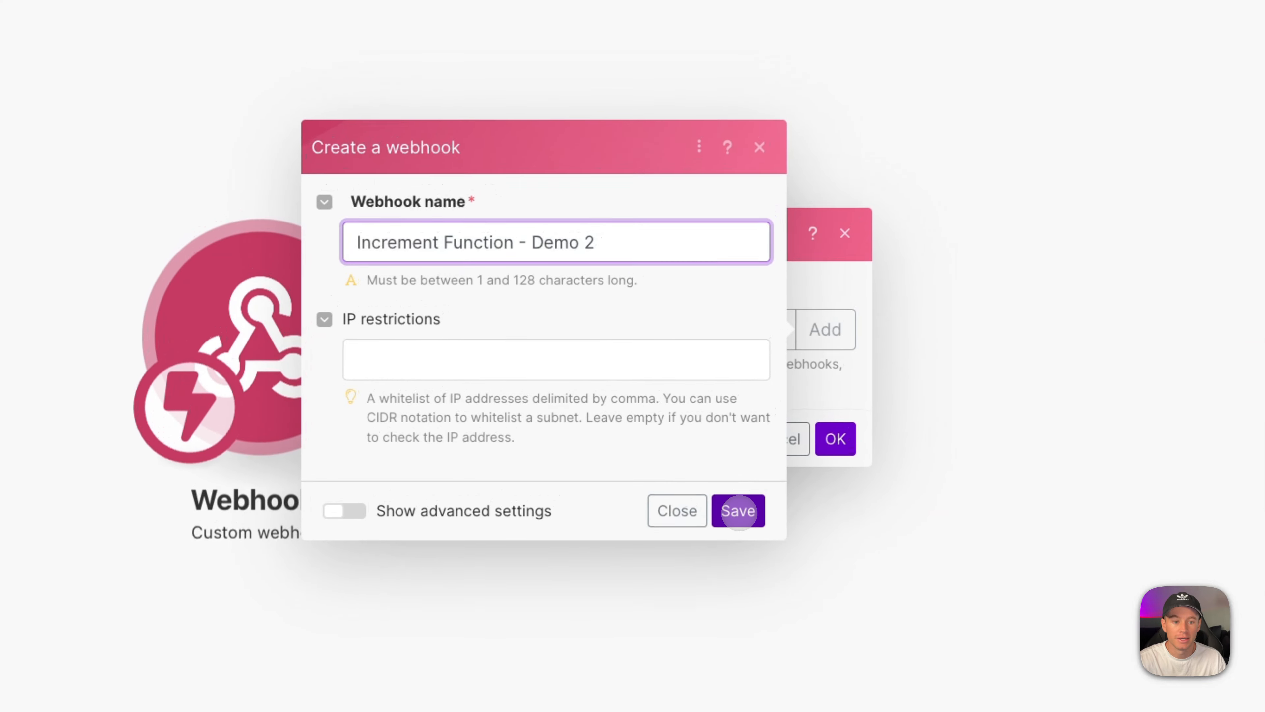
pyautogui.click(759, 481)
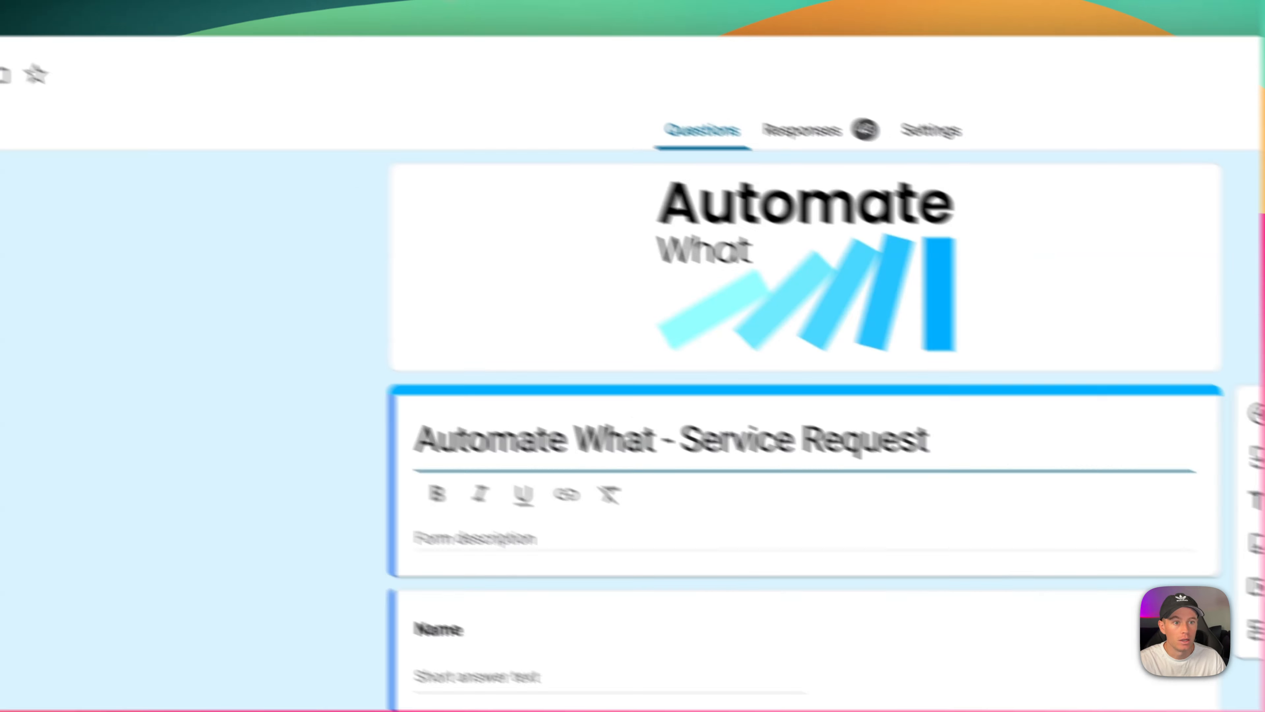
pyautogui.click(855, 108)
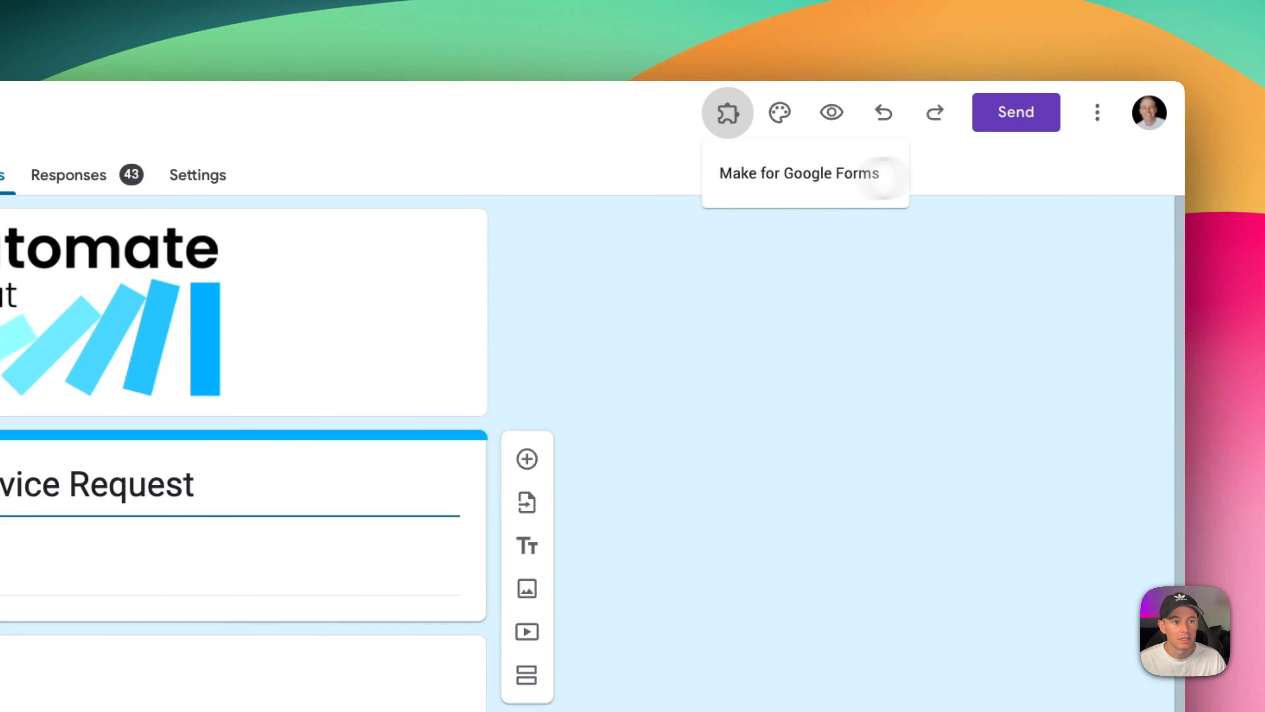
pyautogui.click(1091, 119)
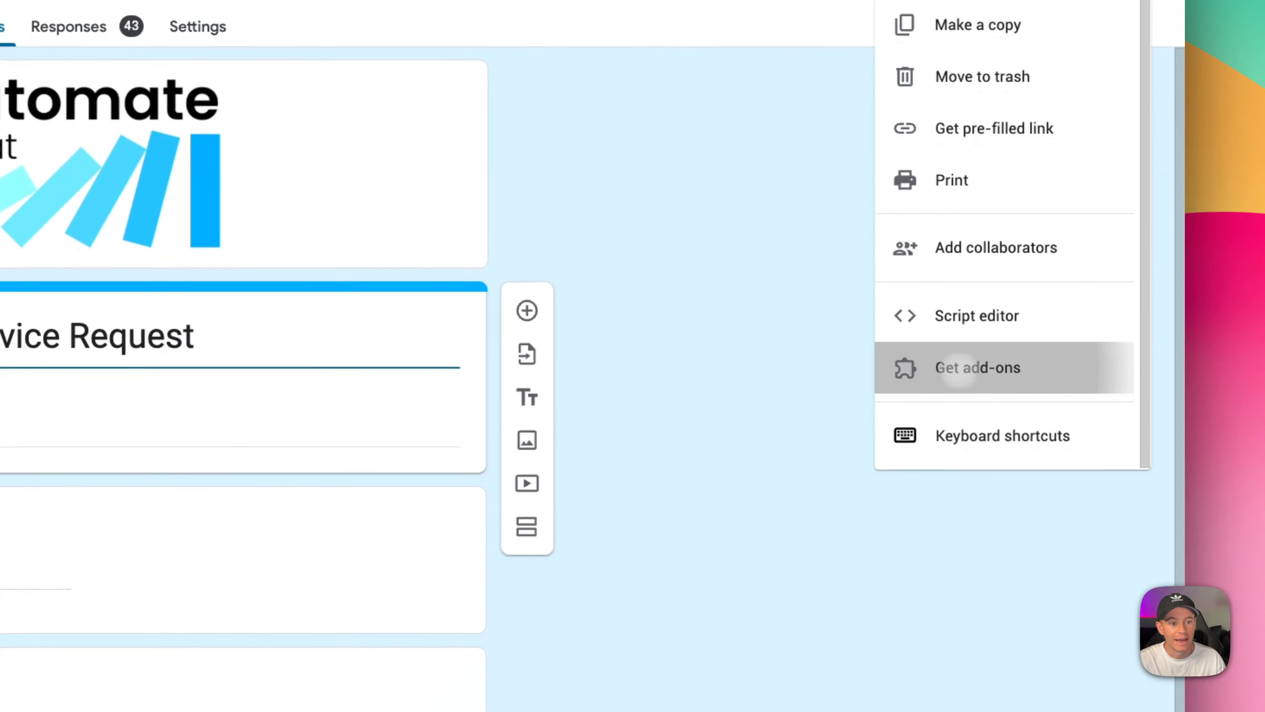
pyautogui.click(947, 516)
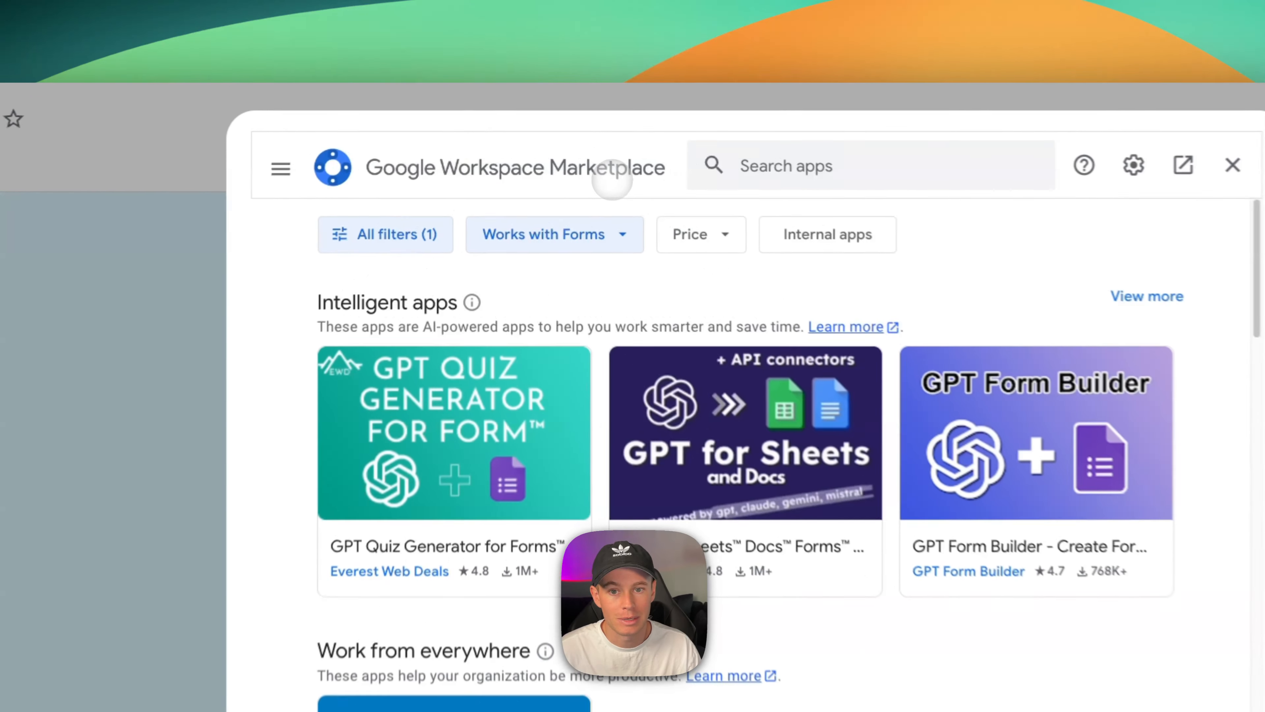
pyautogui.click(795, 166)
pyautogui.write('make')
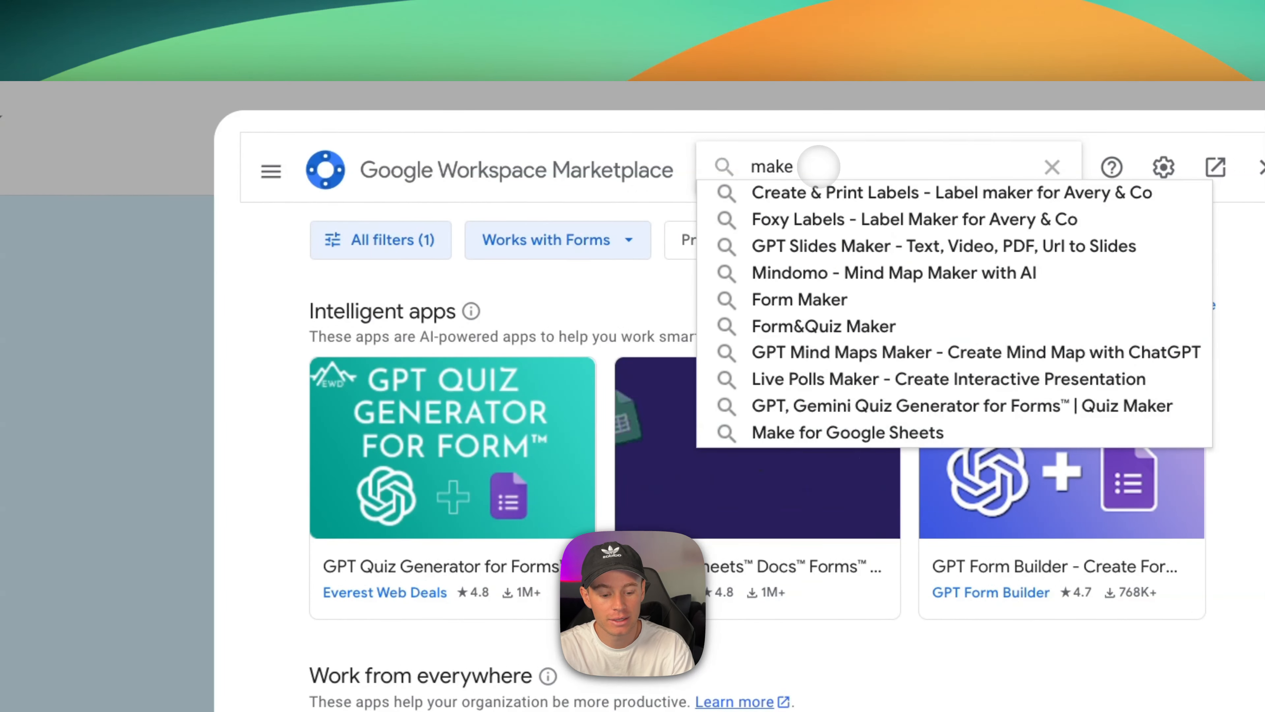
pyautogui.press('Return')
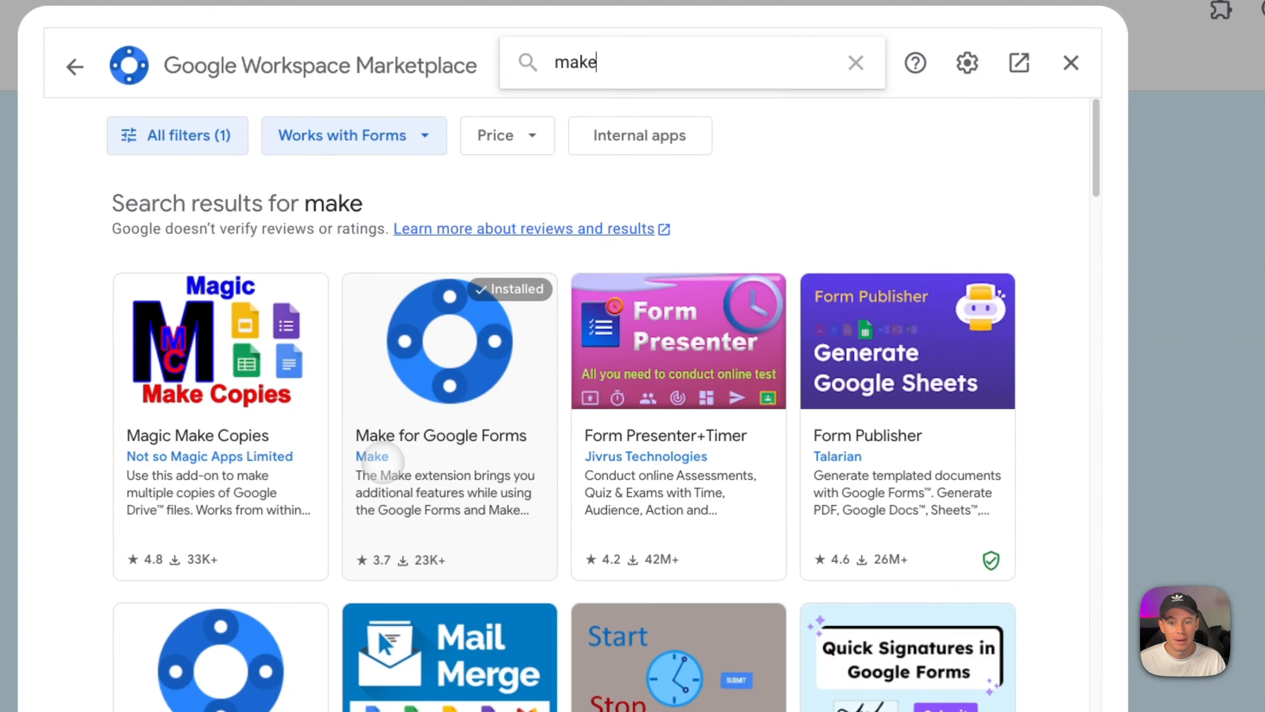
pyautogui.click(431, 443)
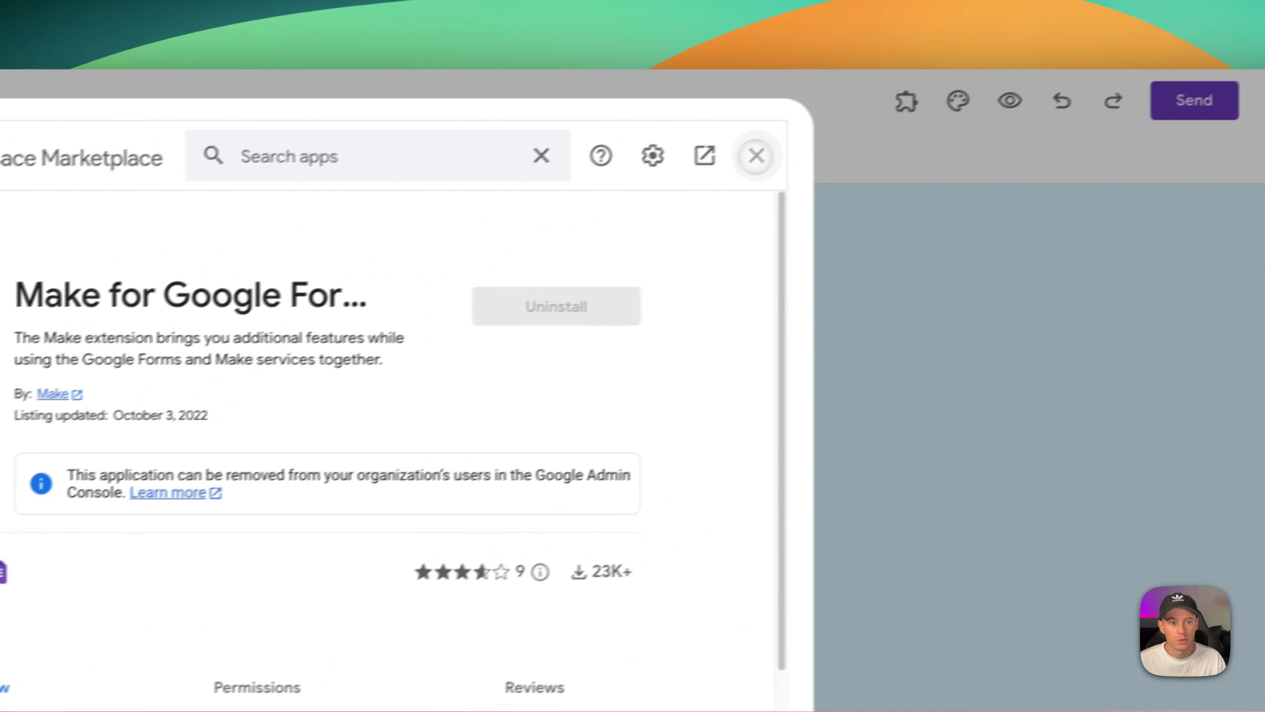
pyautogui.click(1070, 63)
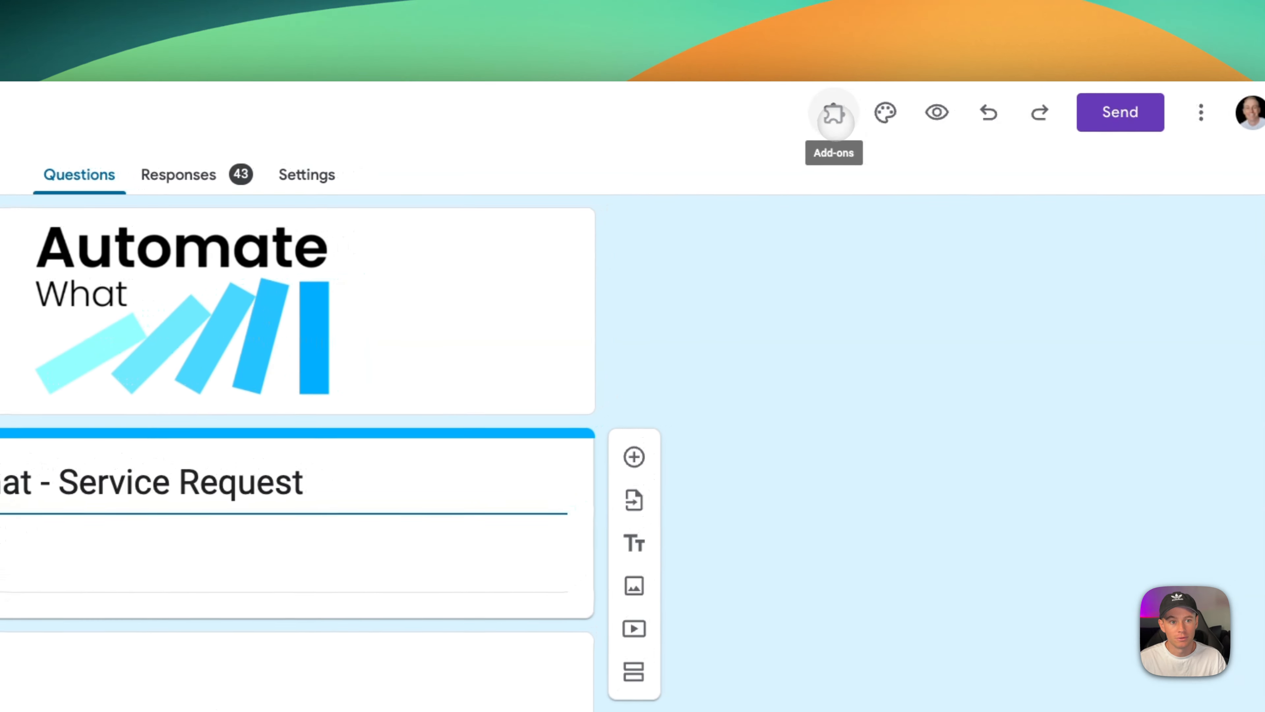
# Enable the Make for Google Forms webhook with the scenario's endpoint URL and save it.
pyautogui.click(947, 114)
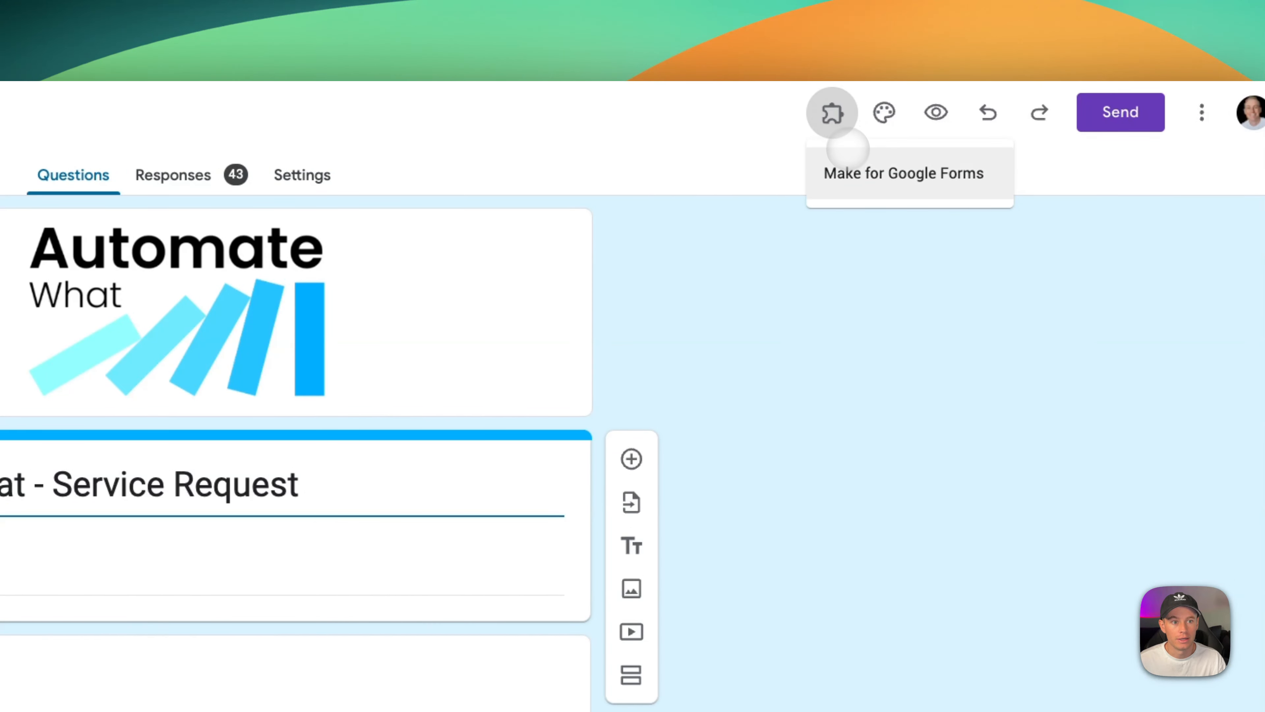
pyautogui.click(867, 180)
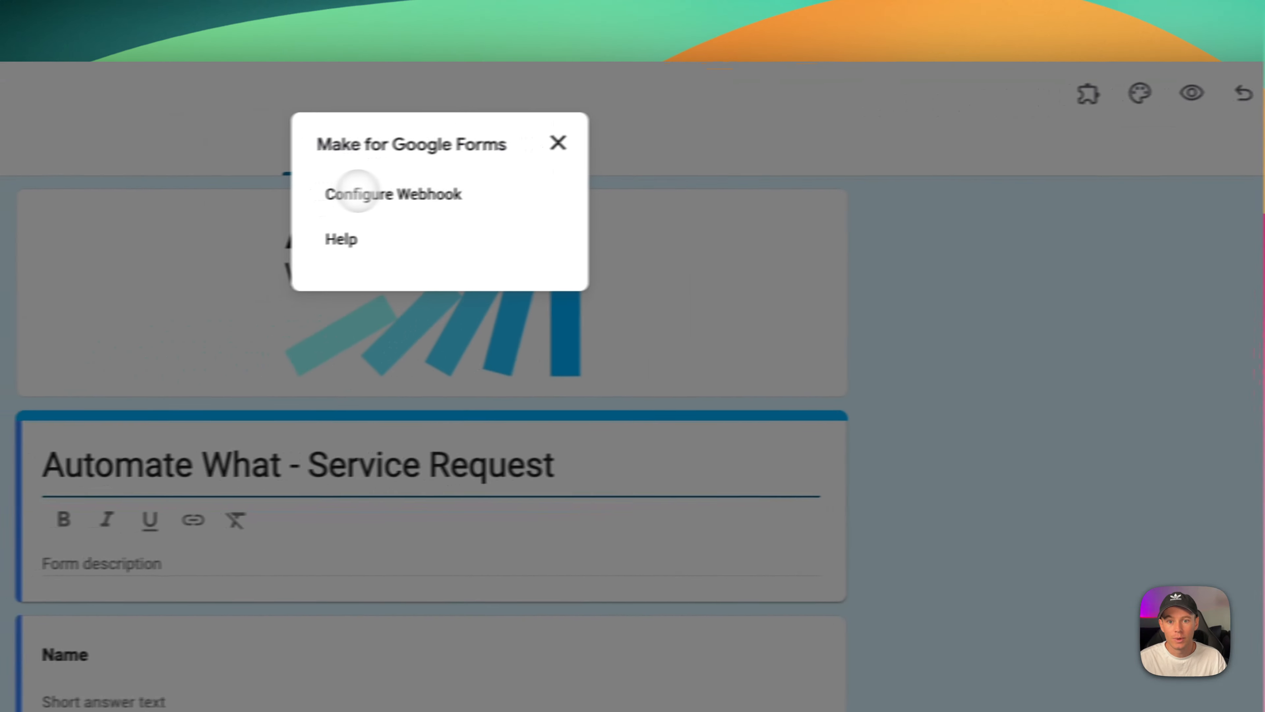
pyautogui.click(407, 192)
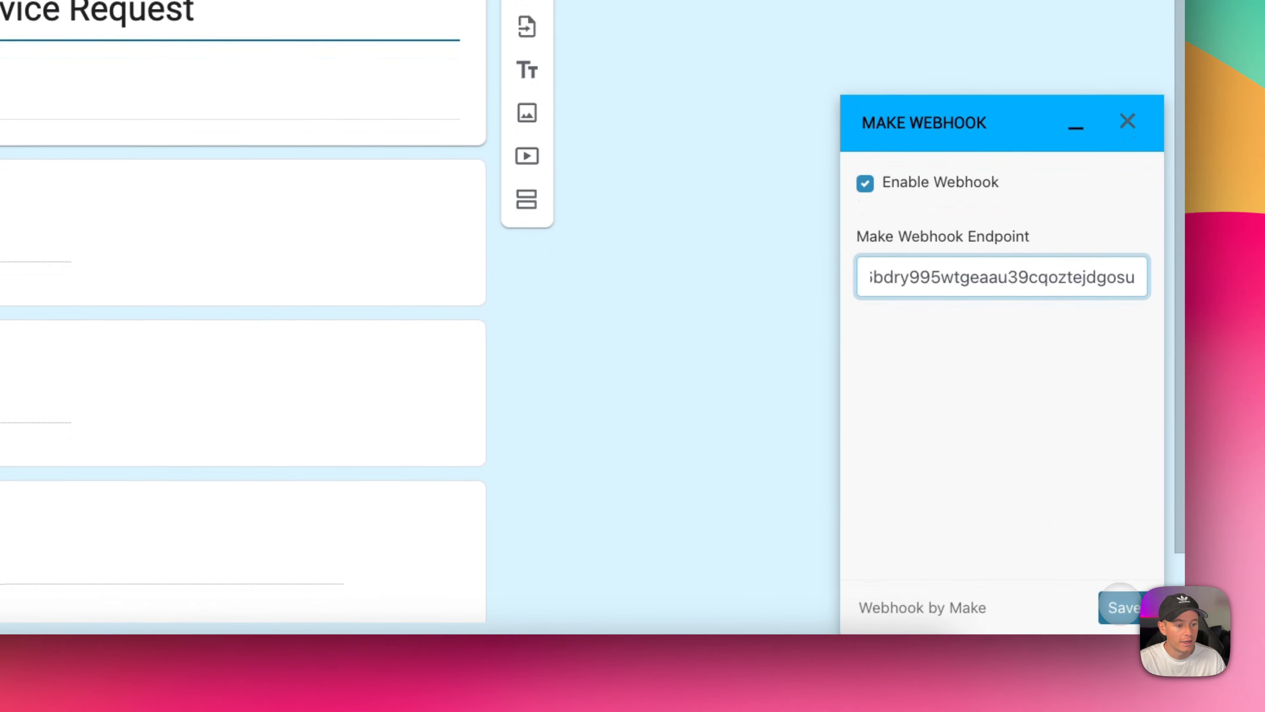
pyautogui.click(1120, 623)
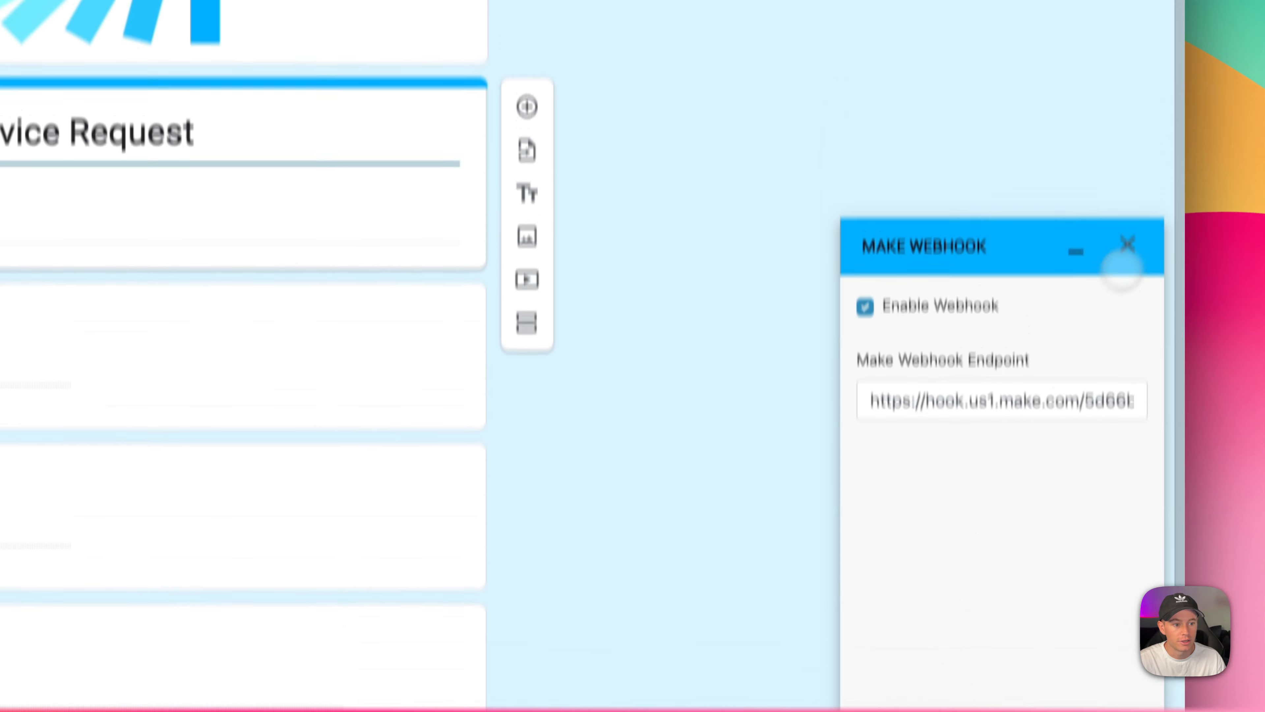
pyautogui.click(1127, 118)
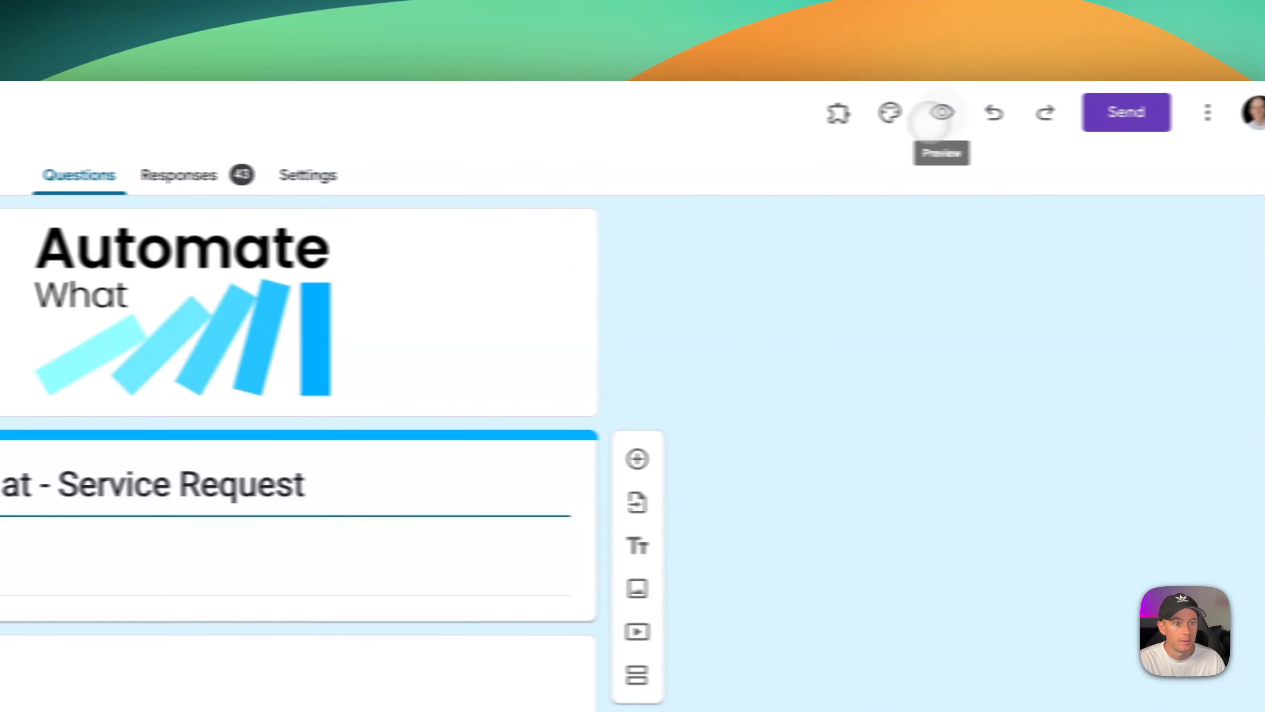
# Submit a preview test response with a name, an e-mail address and message 'testing 123'.
pyautogui.click(940, 113)
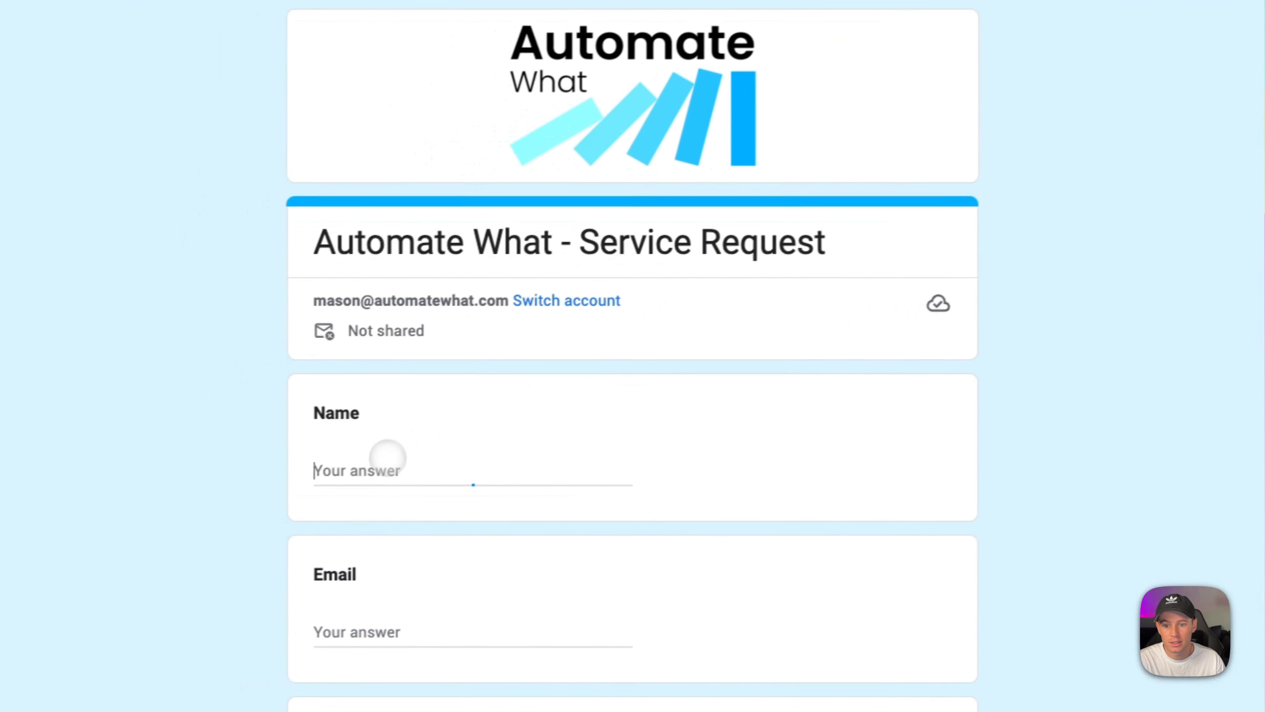
pyautogui.click(208, 498)
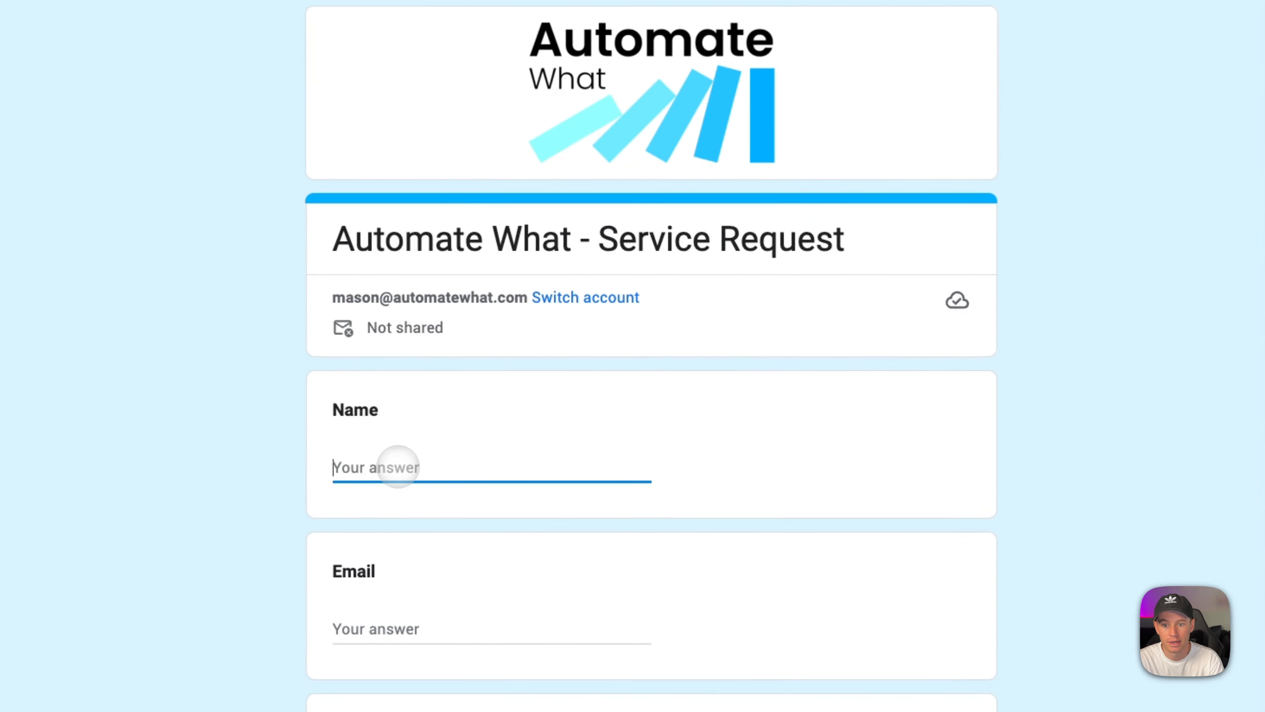
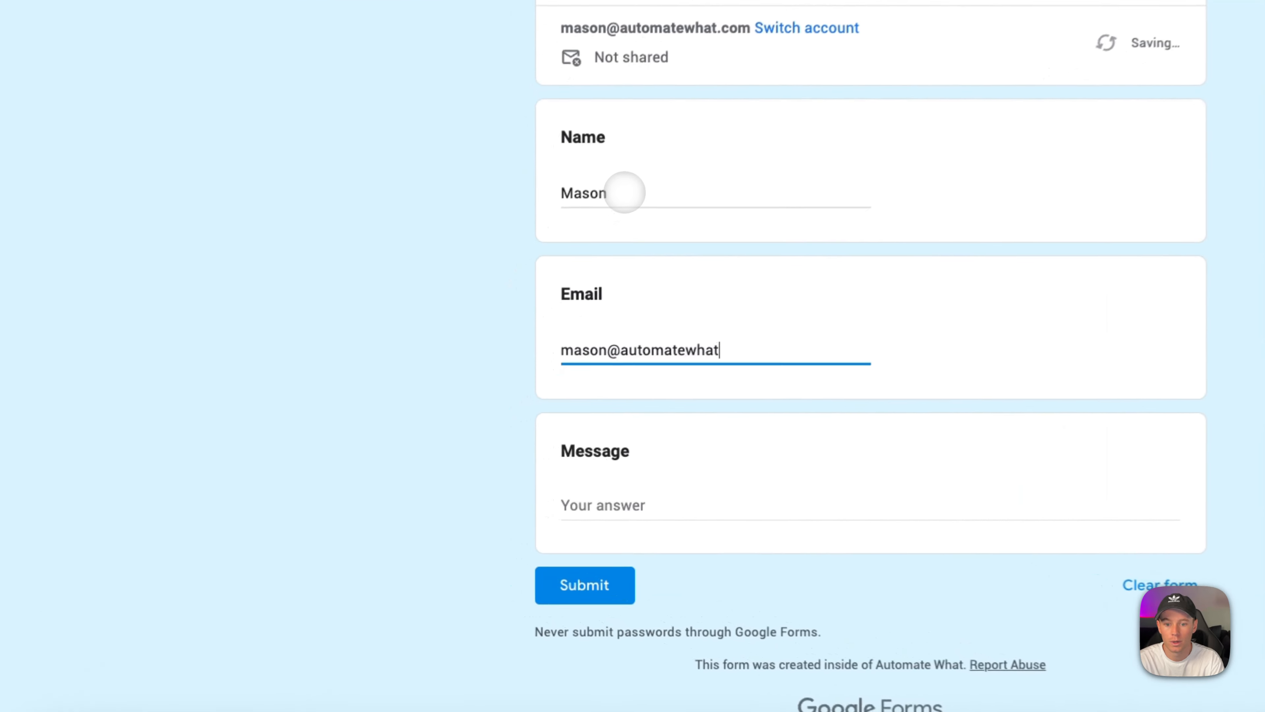
pyautogui.press('Tab')
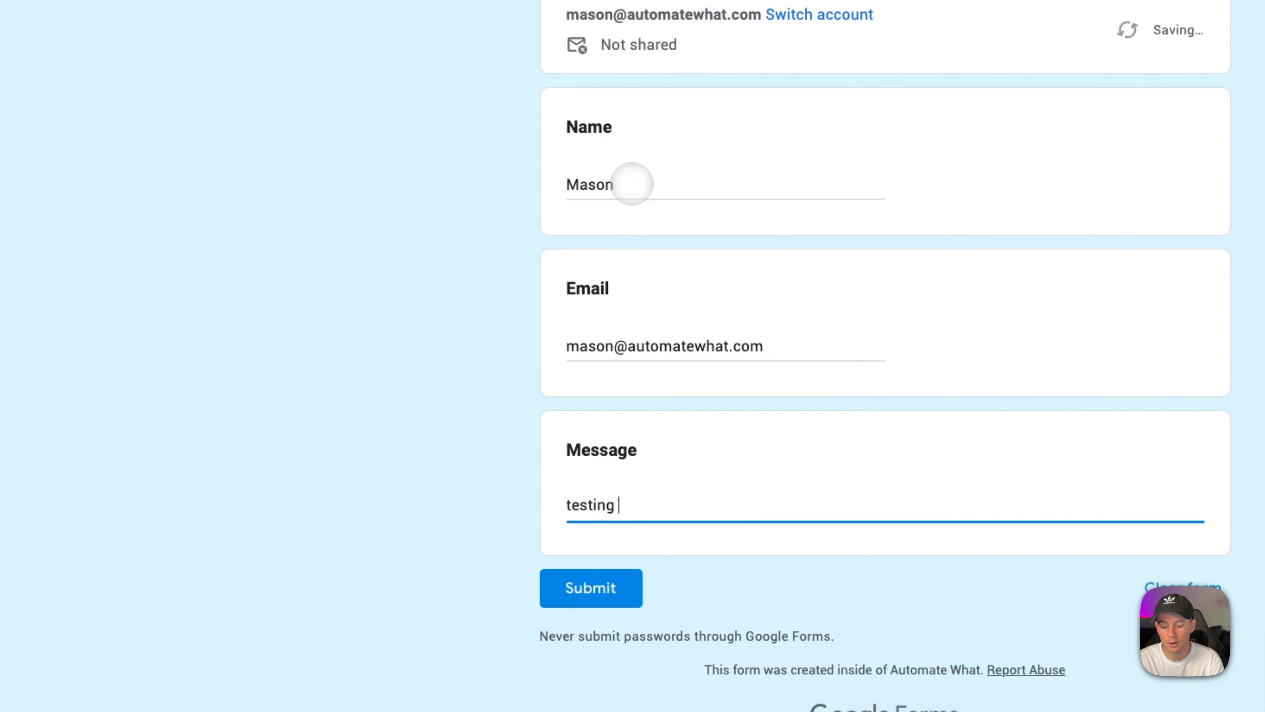
pyautogui.write('testing 123')
pyautogui.click(590, 588)
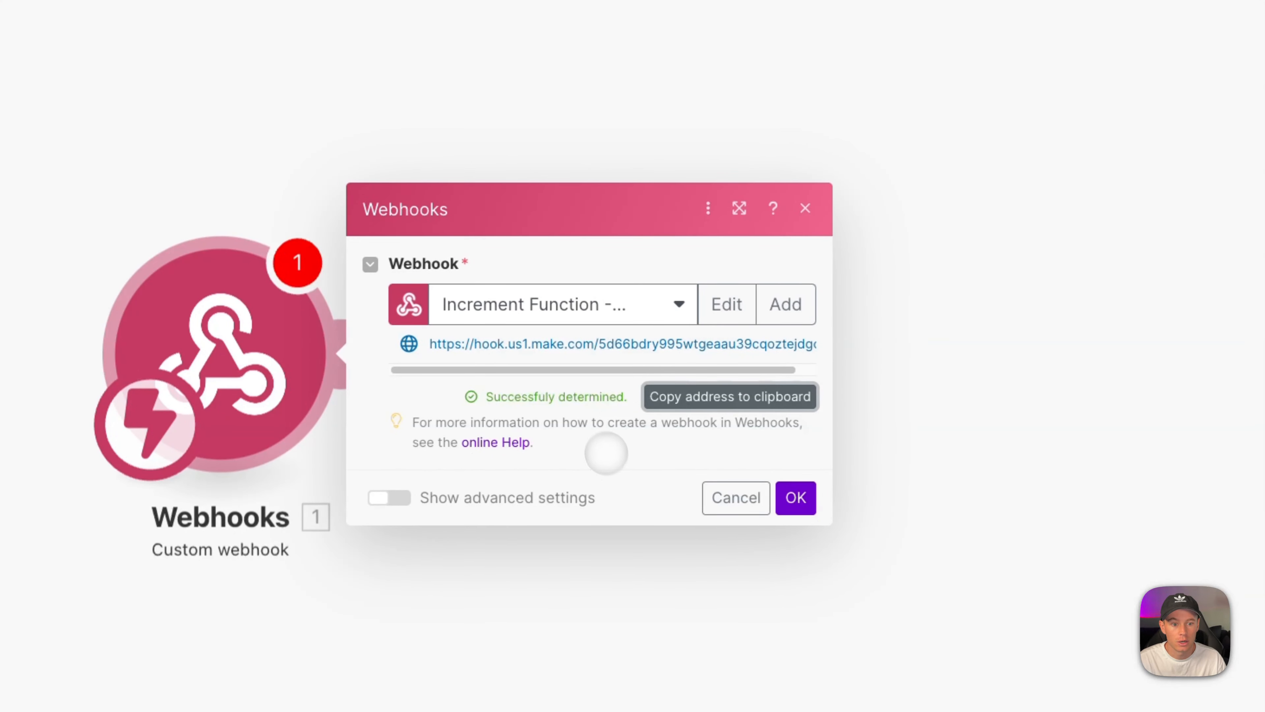
# Add a Tools Increment function module after the webhook, keeping its reset at Never.
pyautogui.click(795, 497)
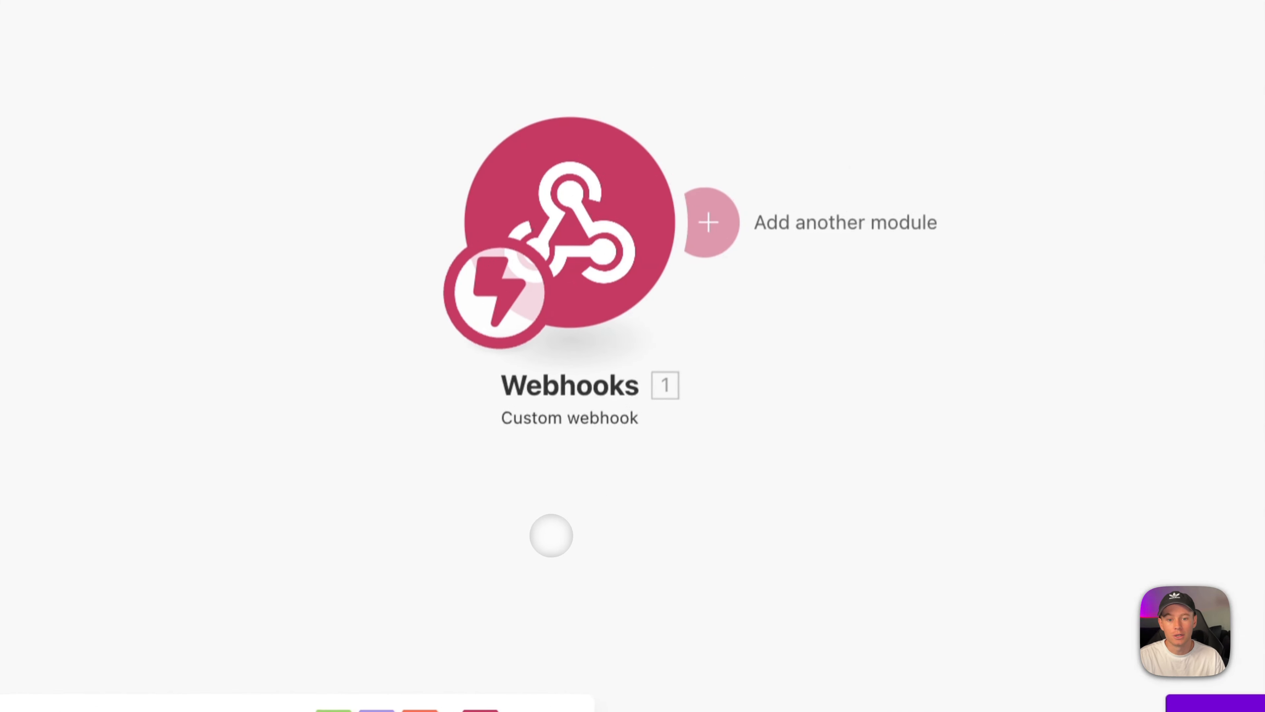
pyautogui.click(708, 223)
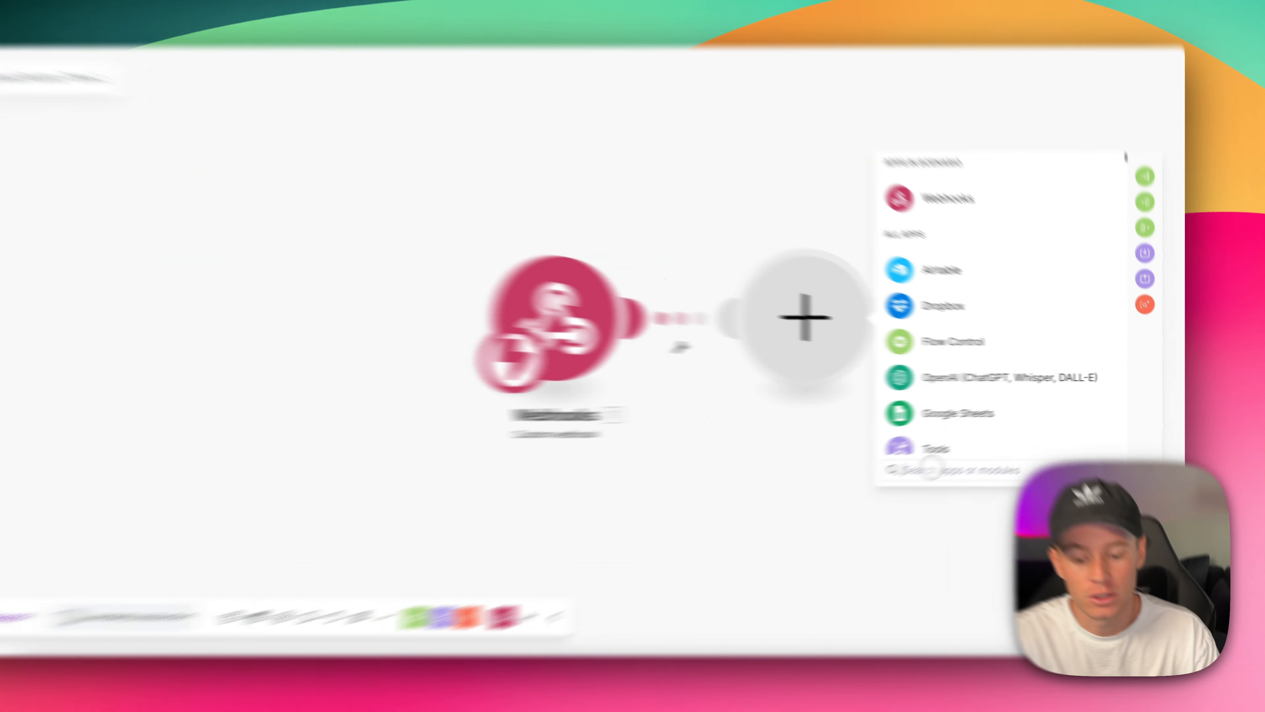
pyautogui.click(930, 469)
pyautogui.write('tools')
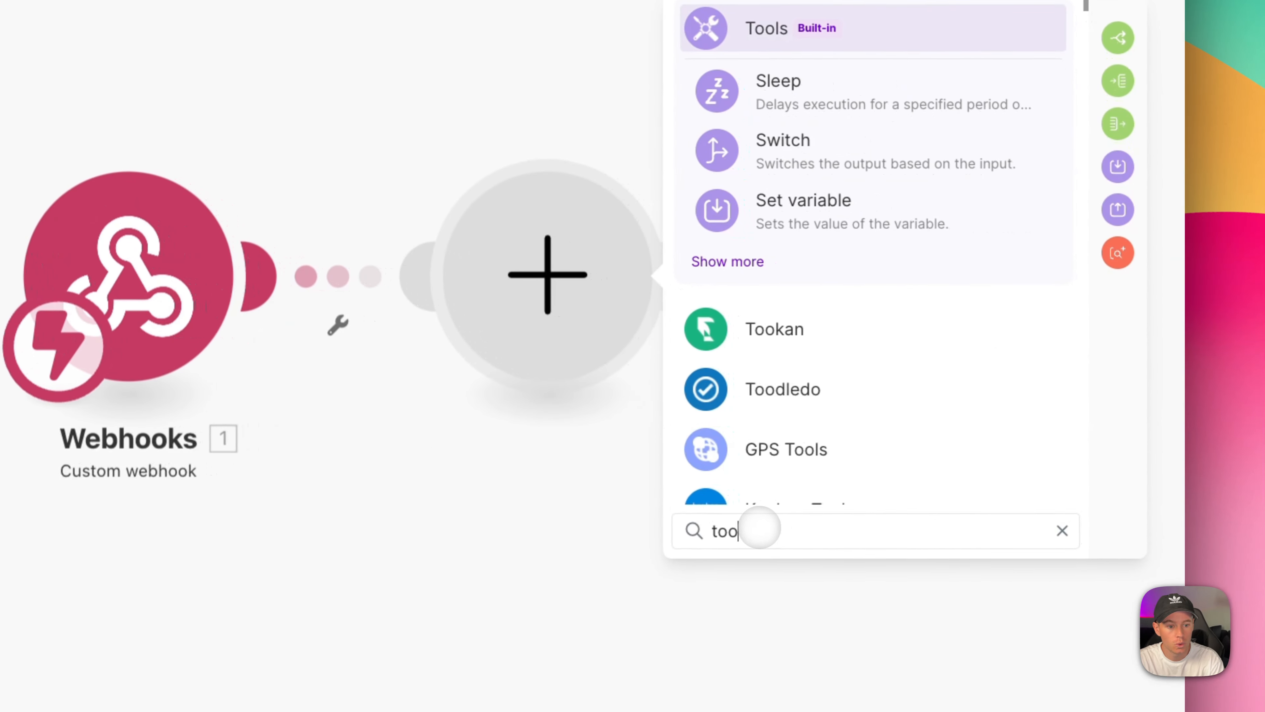
pyautogui.press('BackSpace')
pyautogui.press('BackSpace')
pyautogui.write('incr')
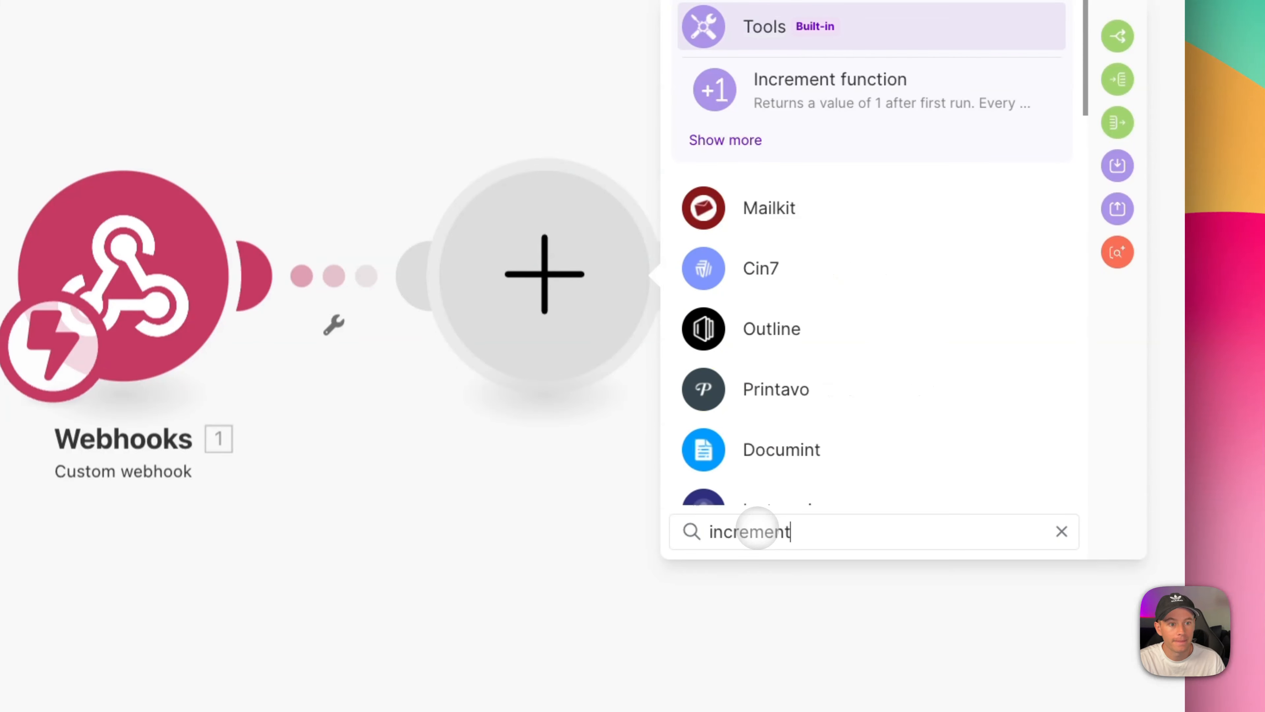
pyautogui.click(829, 87)
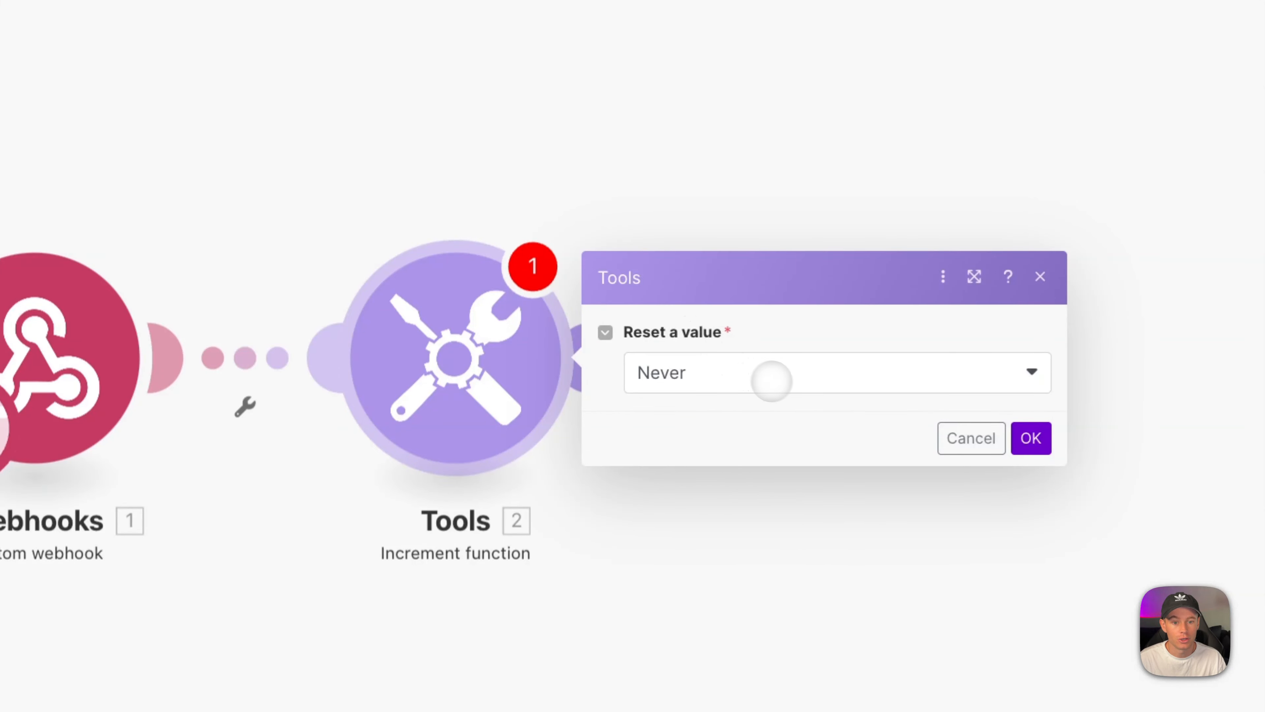
pyautogui.click(785, 382)
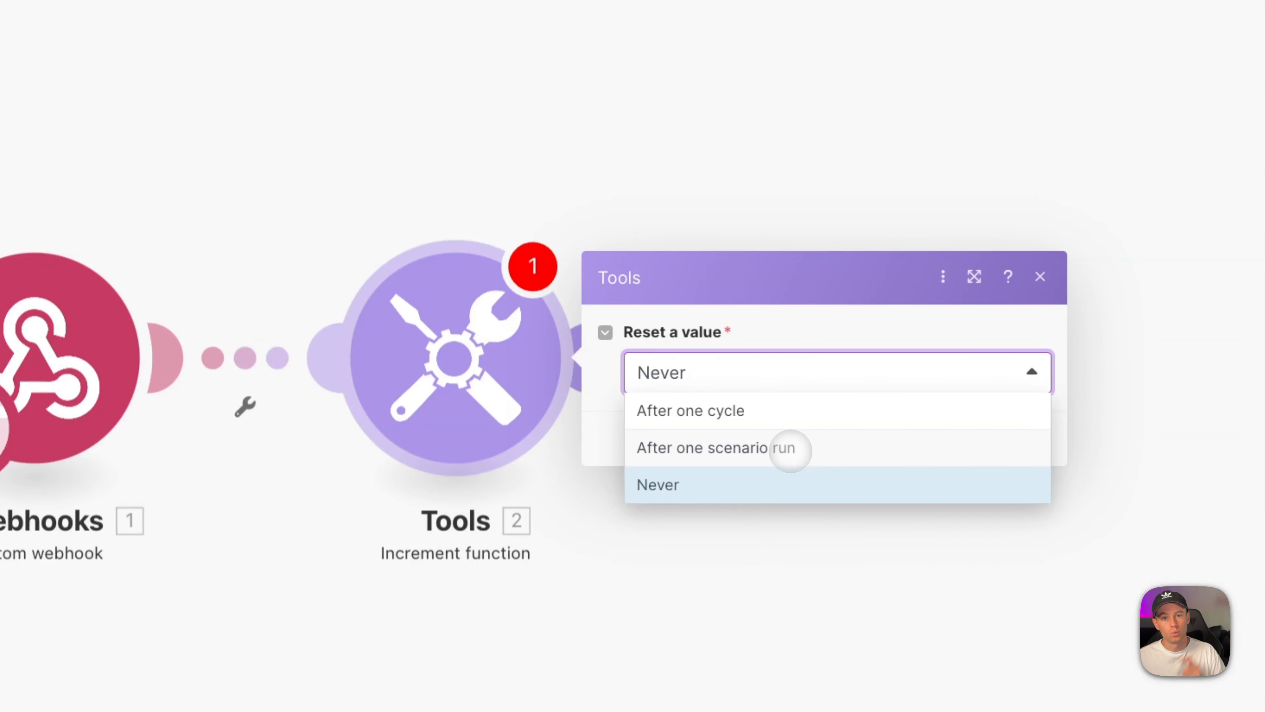
pyautogui.click(694, 484)
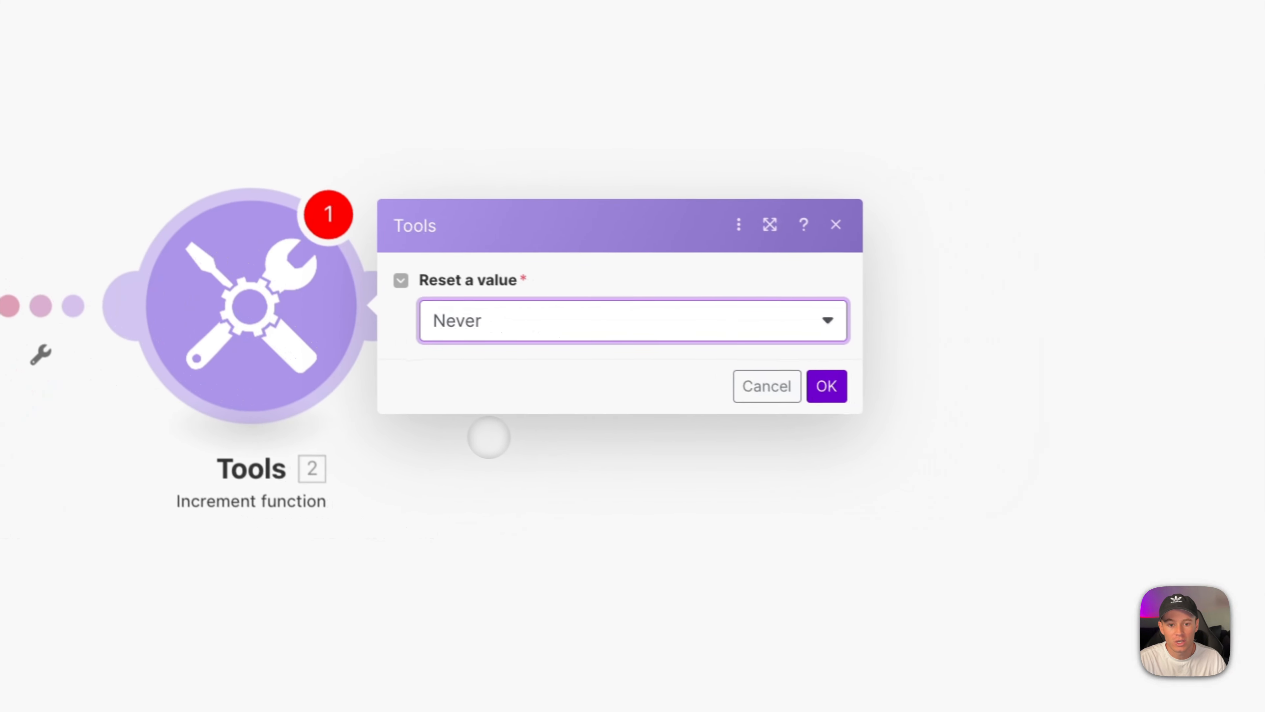
pyautogui.click(810, 385)
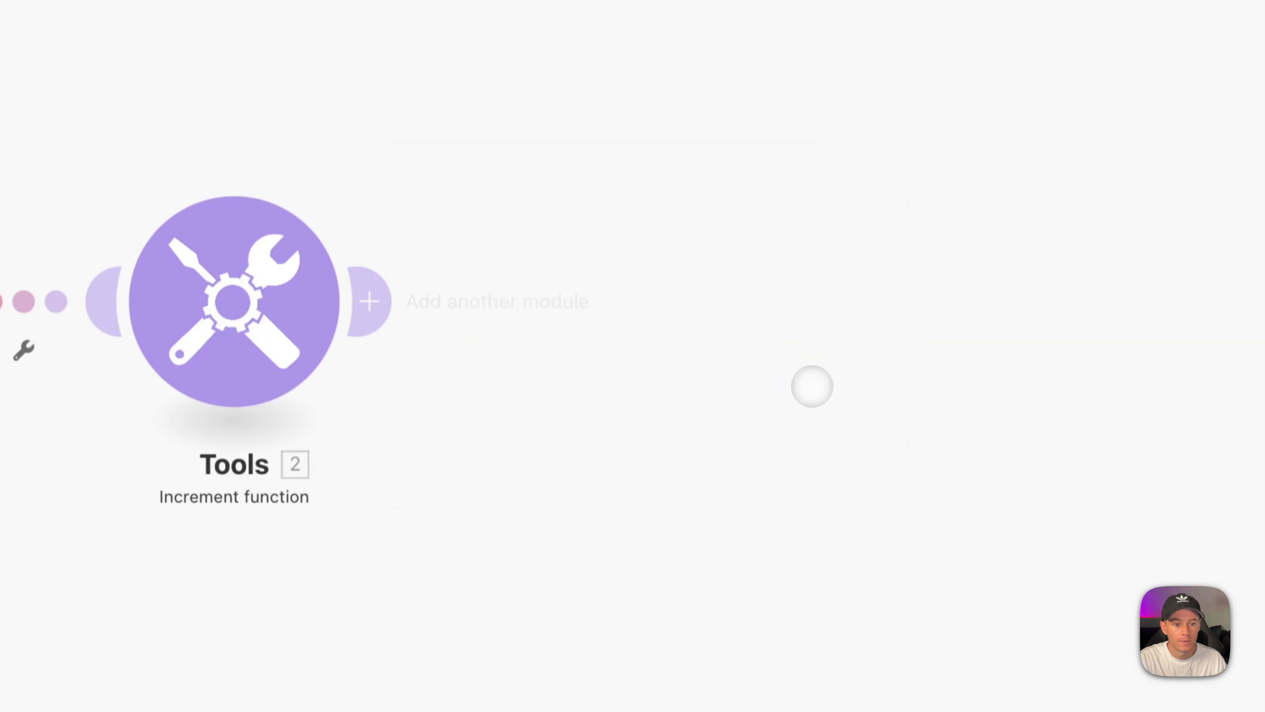
# Add a Flow Control Router with two routes after the counter.
pyautogui.click(380, 303)
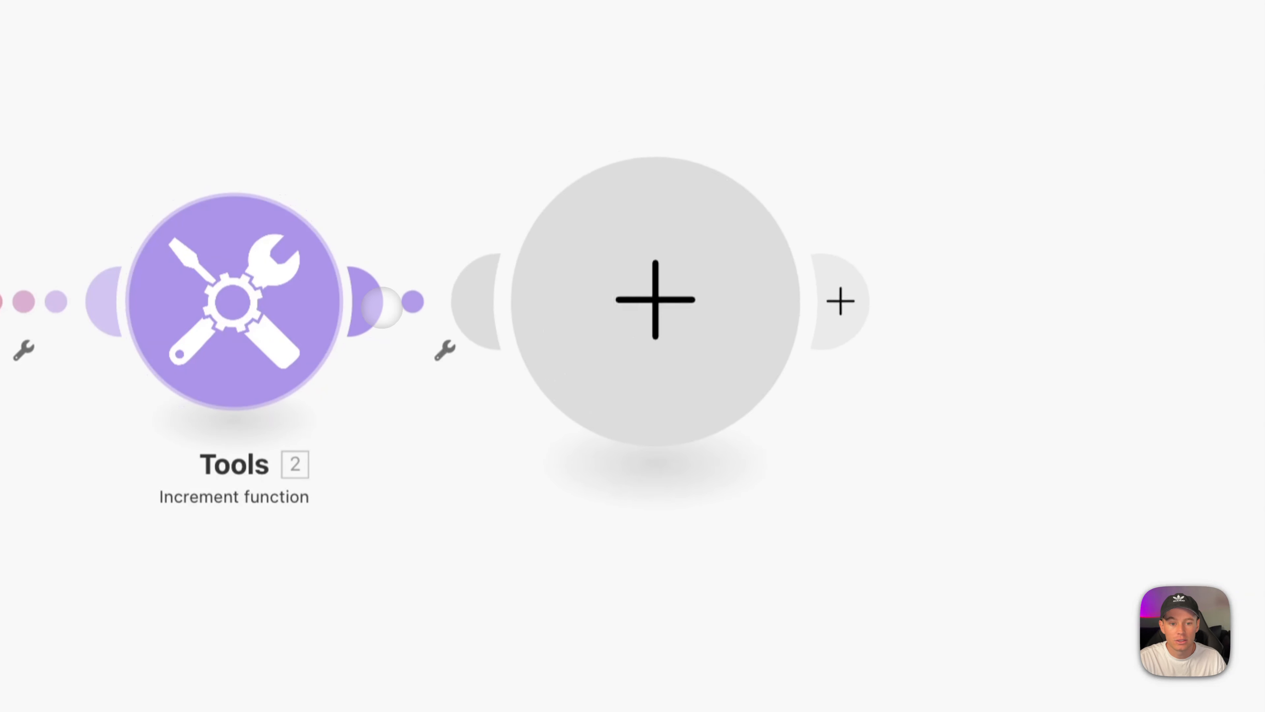
pyautogui.click(870, 354)
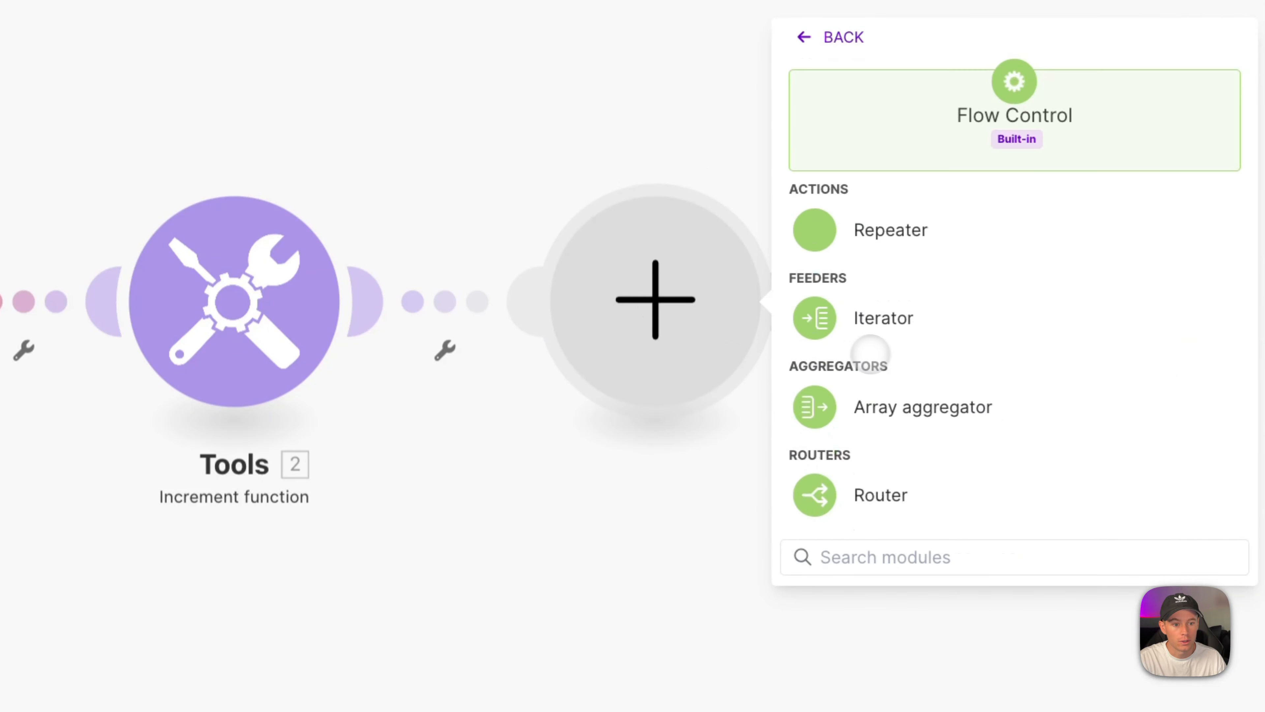
pyautogui.click(872, 488)
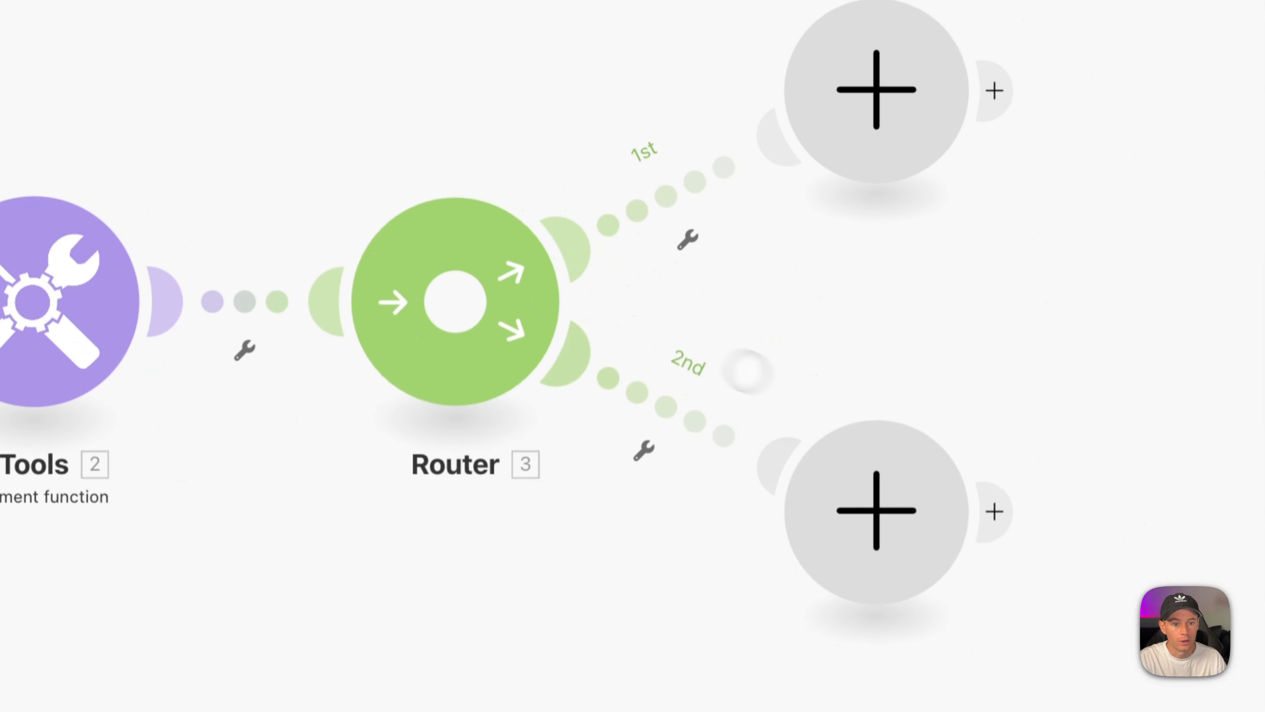
# Add a Slack Create a Message on route 1 mapping the form's Name, Email and Message.
pyautogui.write('slack')
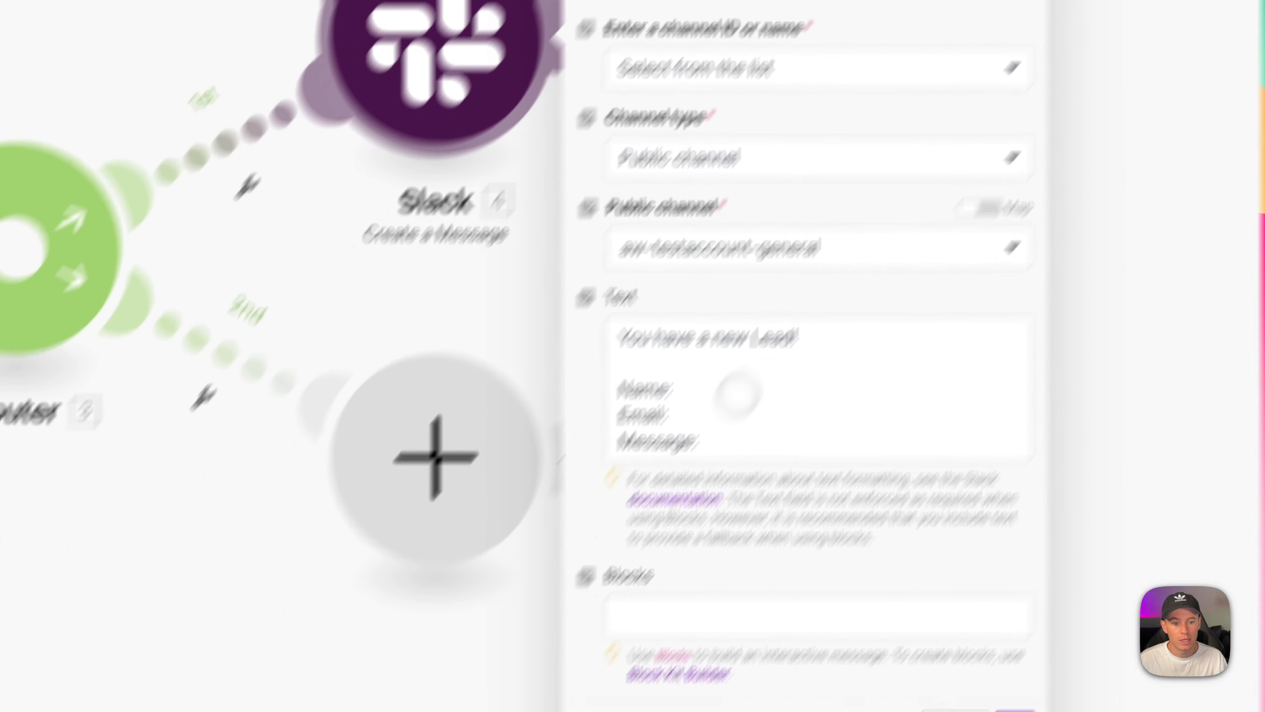
pyautogui.click(557, 534)
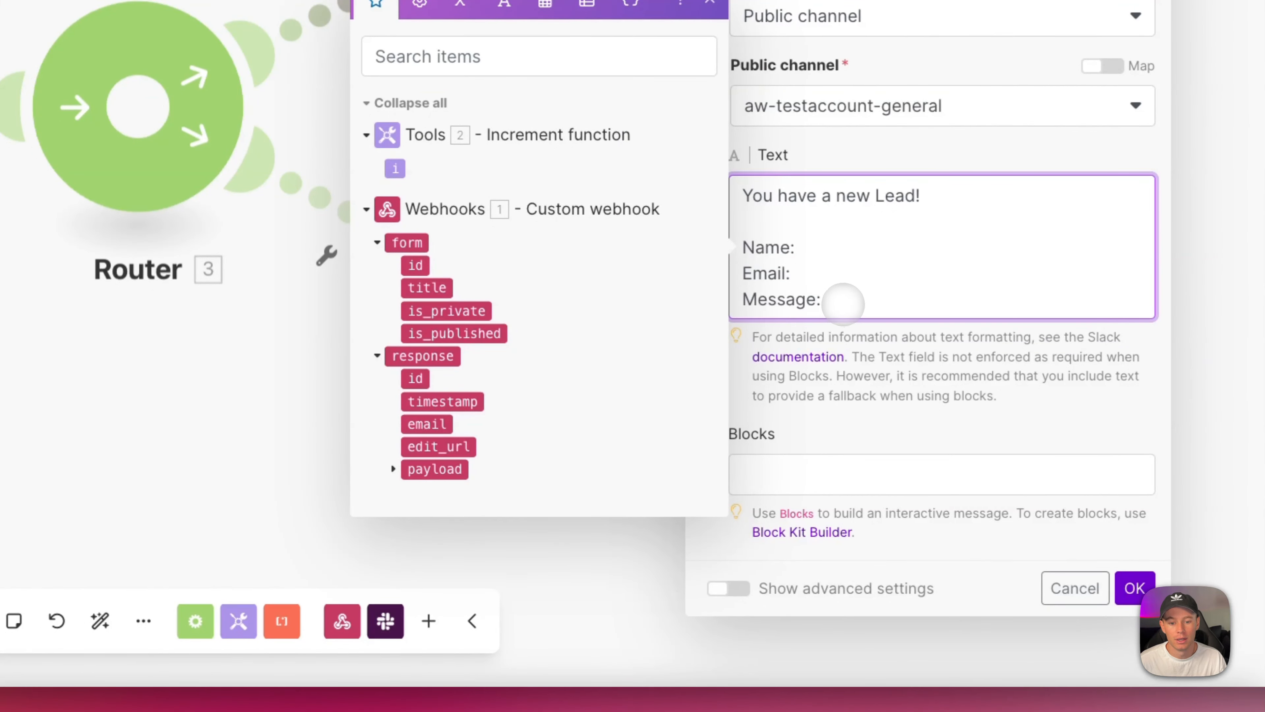
pyautogui.click(393, 469)
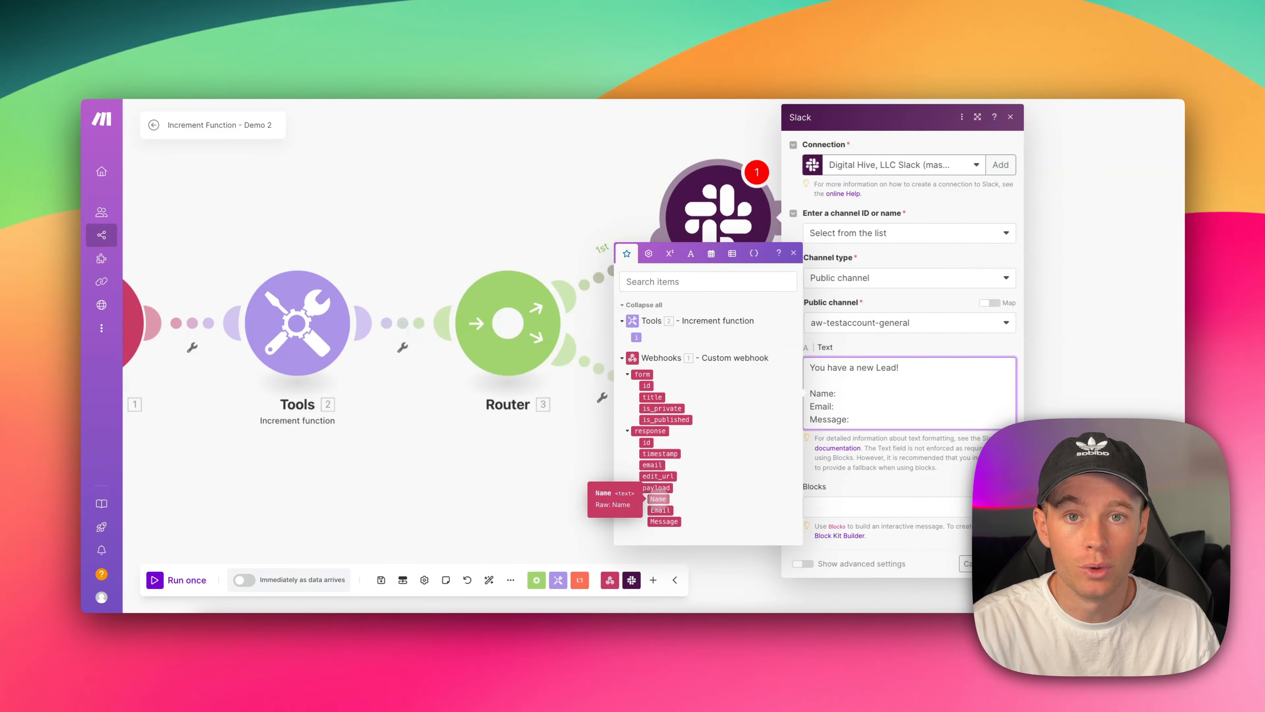
pyautogui.click(847, 393)
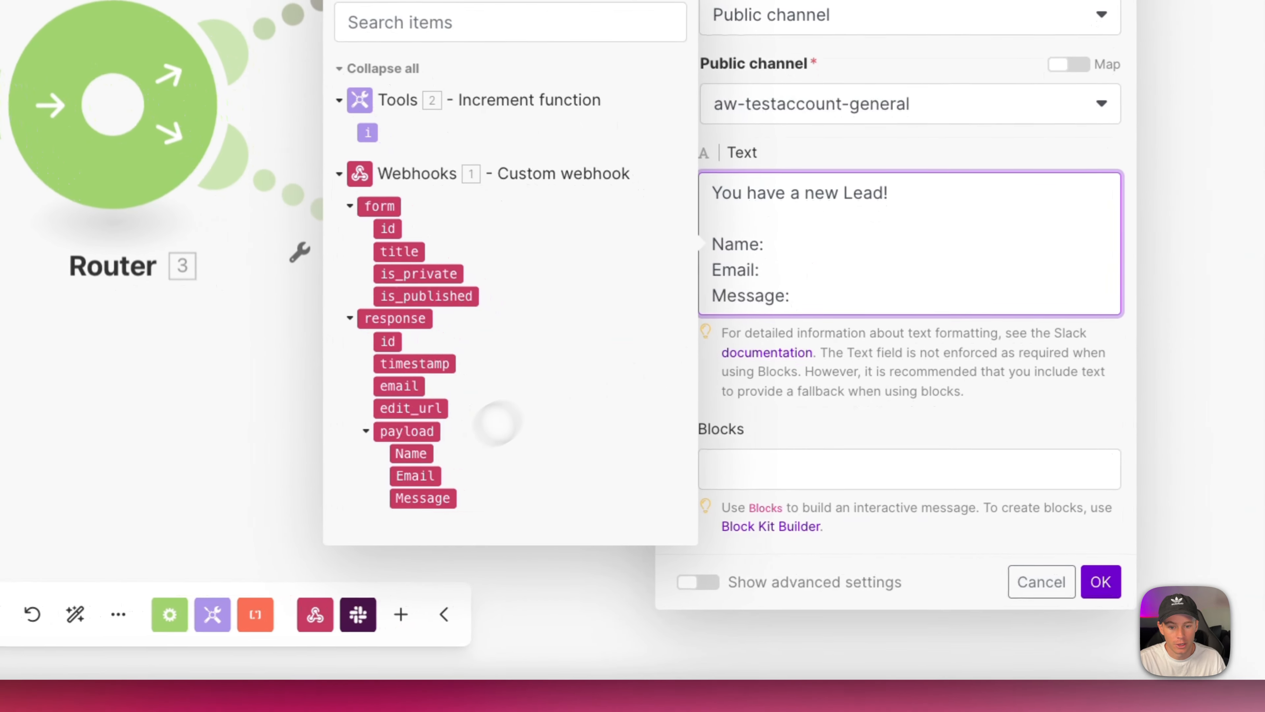
pyautogui.click(451, 461)
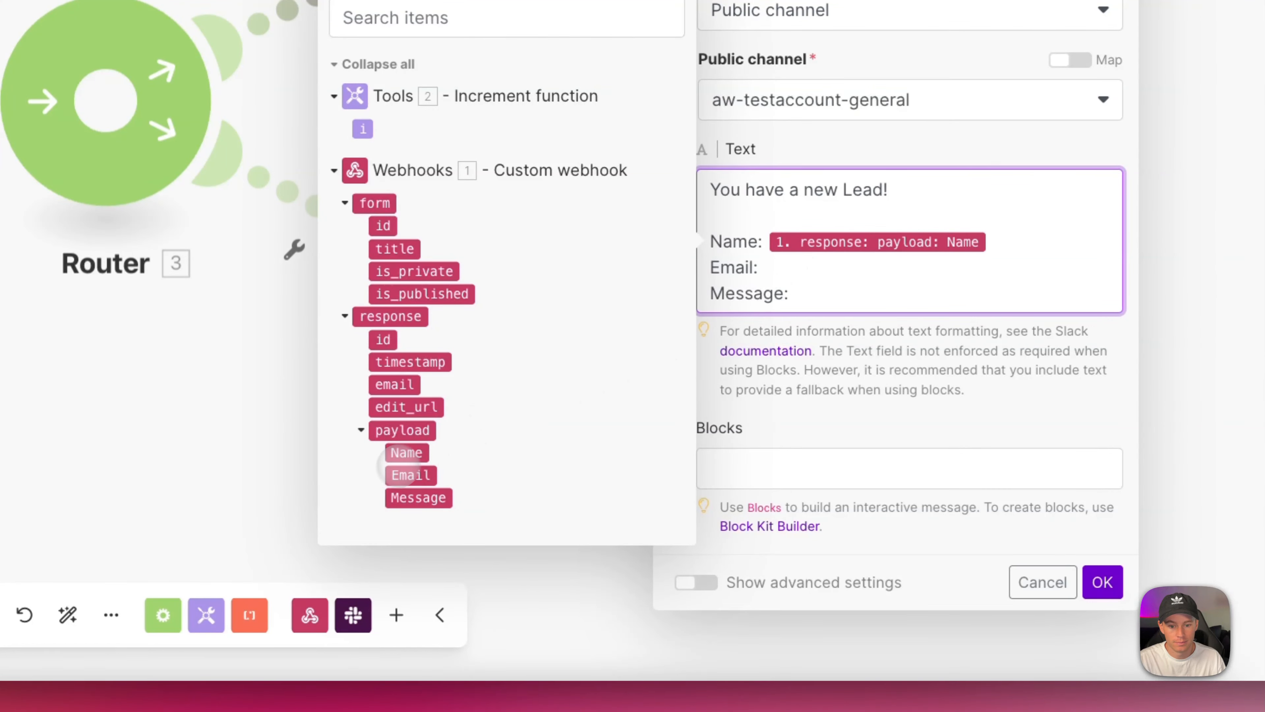
pyautogui.click(408, 473)
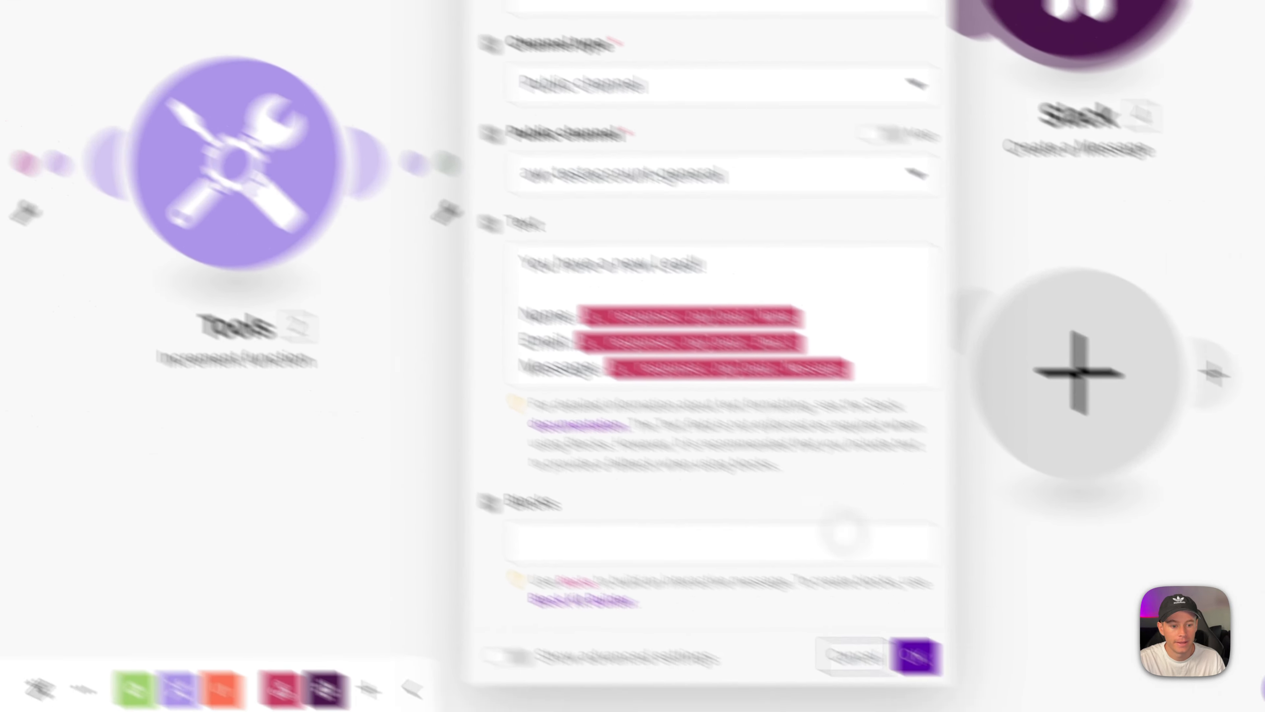
pyautogui.click(915, 657)
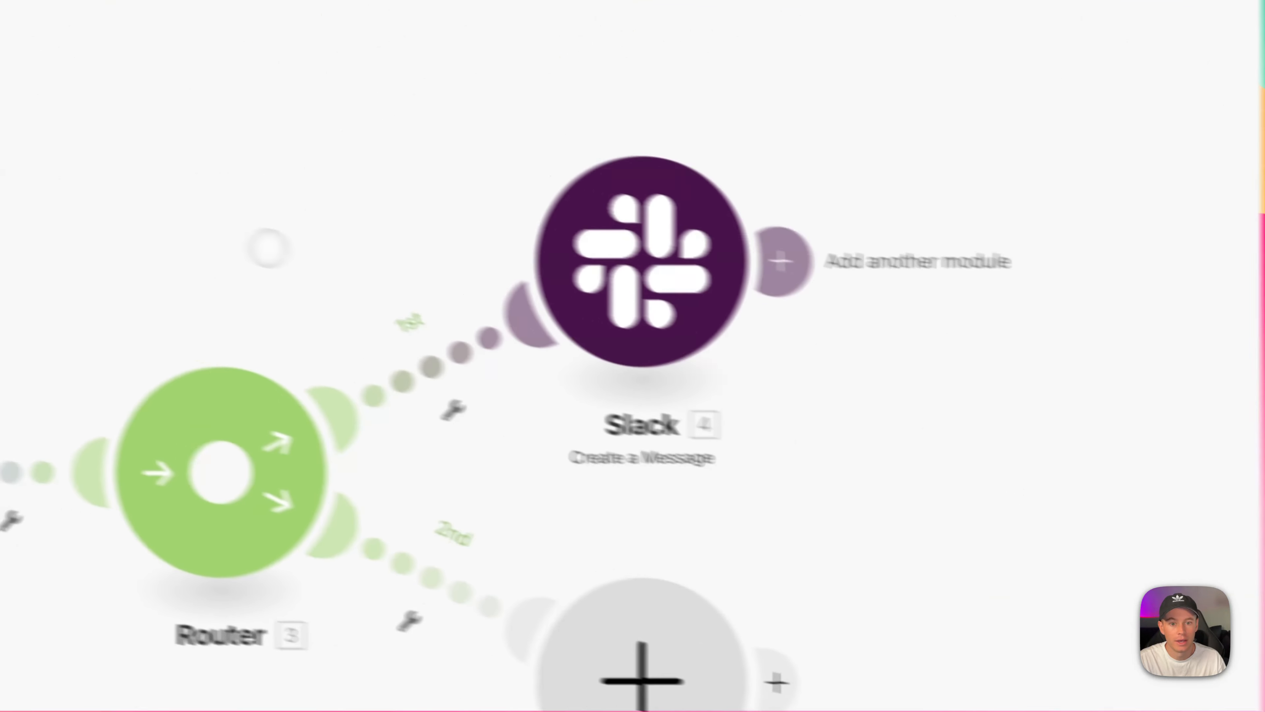
# Clone the Slack module onto route 2, delete the empty placeholder, auto-align, and check the copy.
pyautogui.rightClick(712, 281)
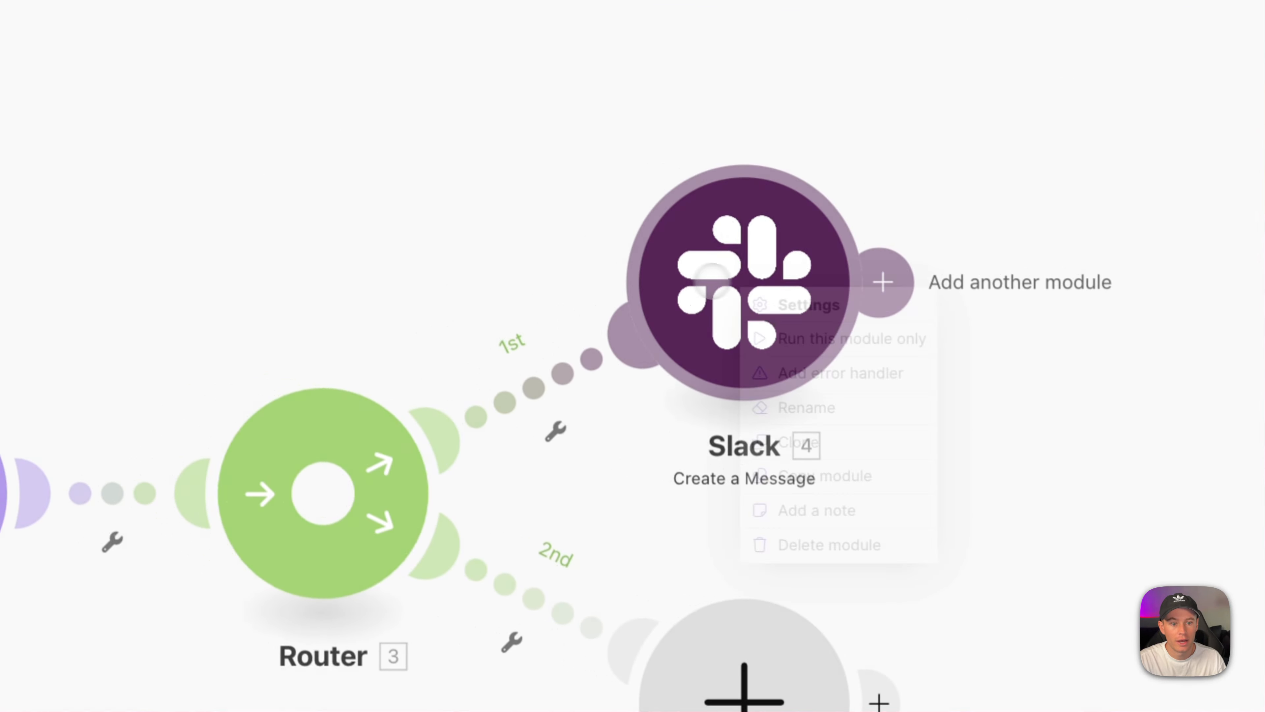
pyautogui.click(821, 433)
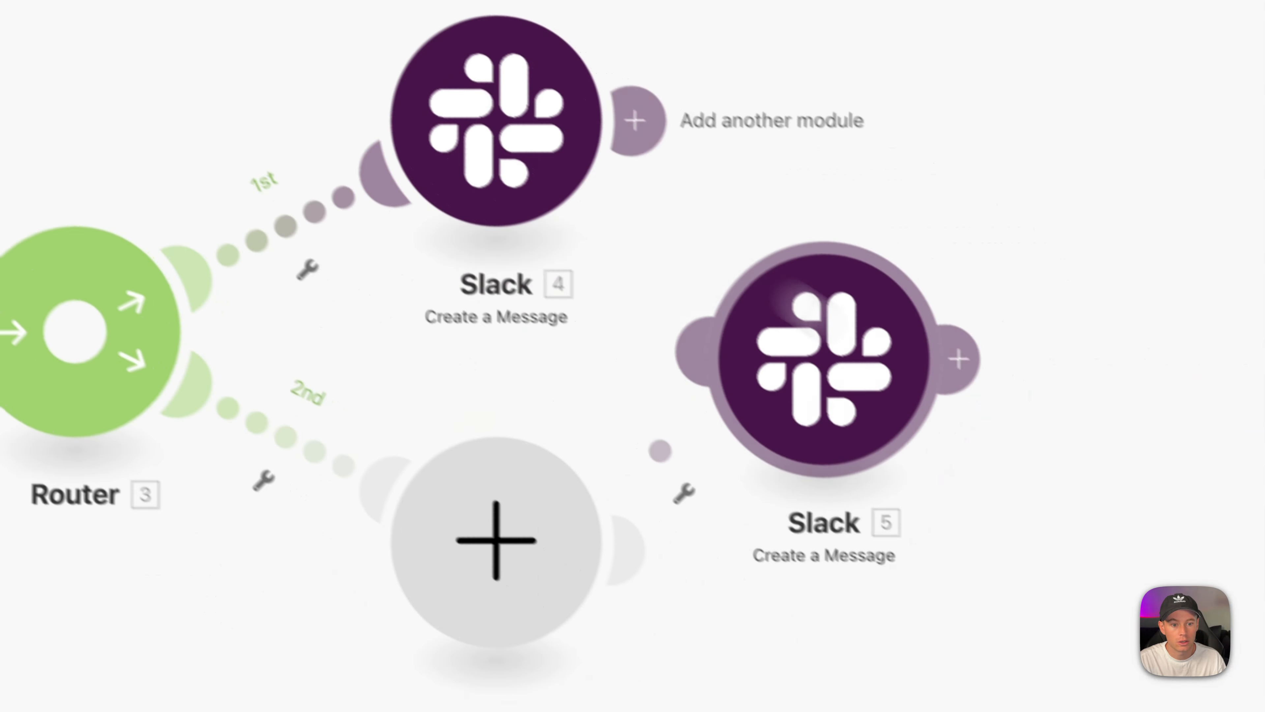
pyautogui.rightClick(414, 504)
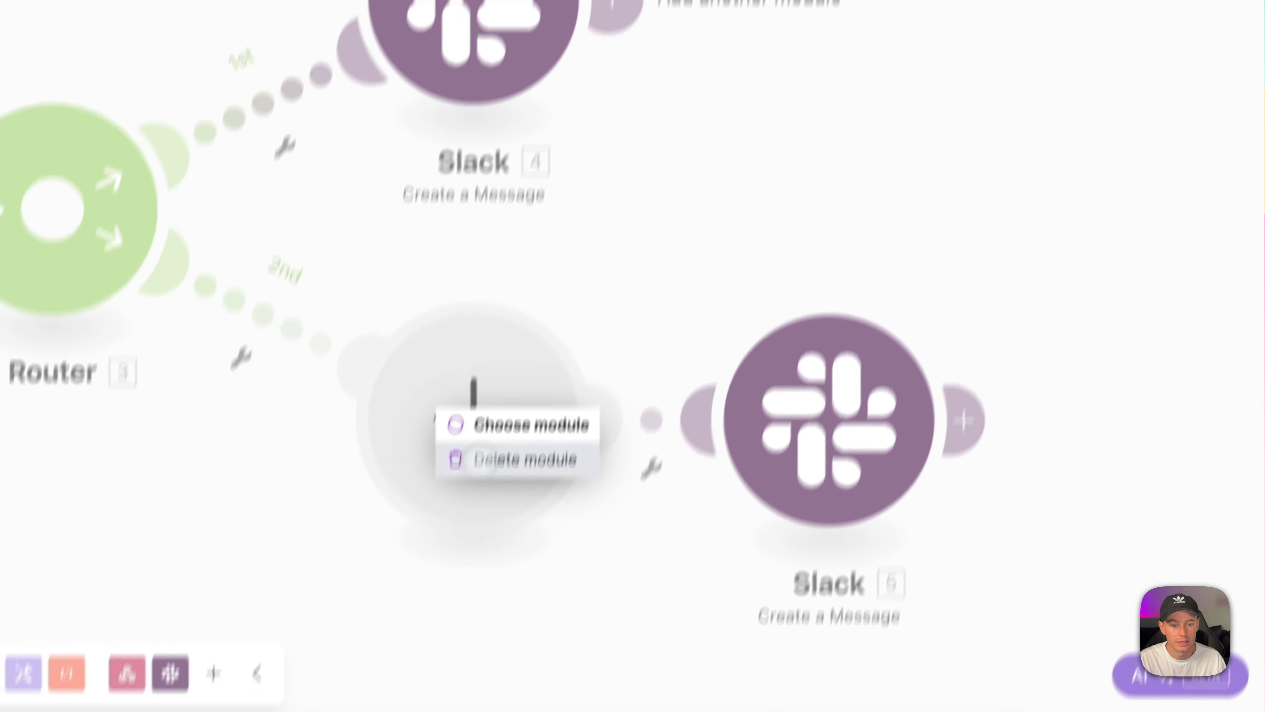
pyautogui.click(489, 553)
pyautogui.click(320, 566)
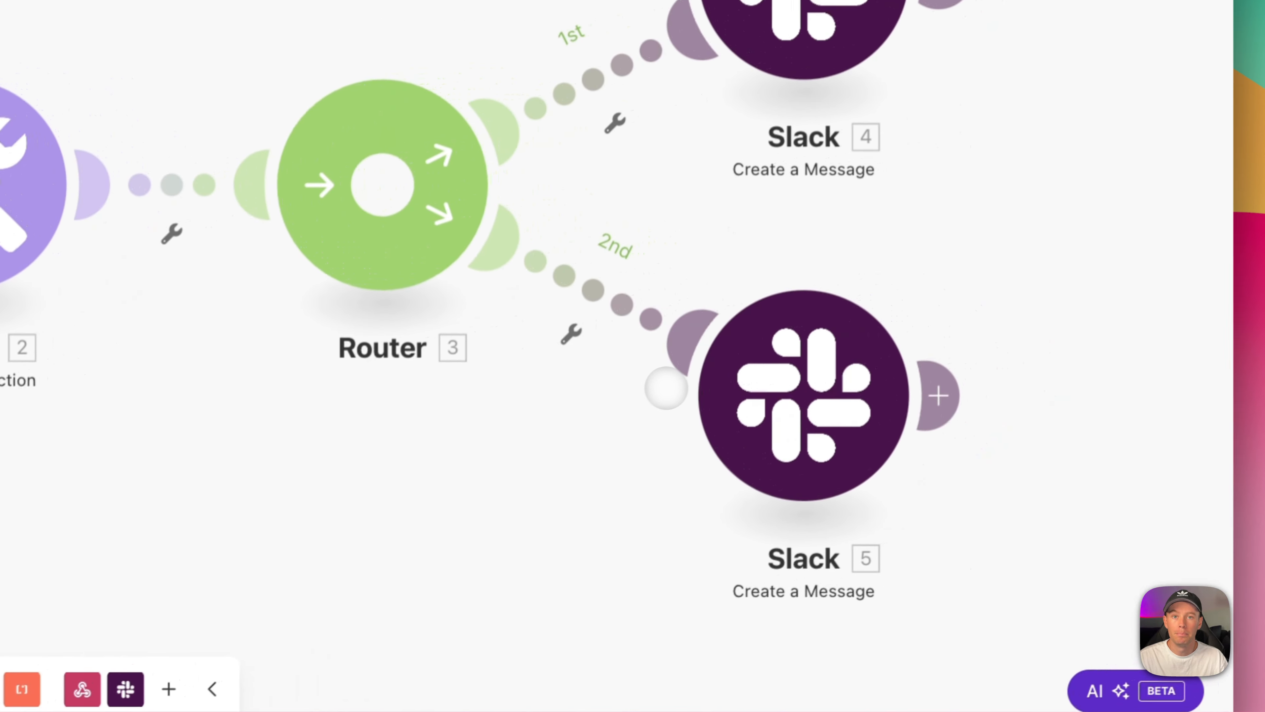
pyautogui.click(708, 389)
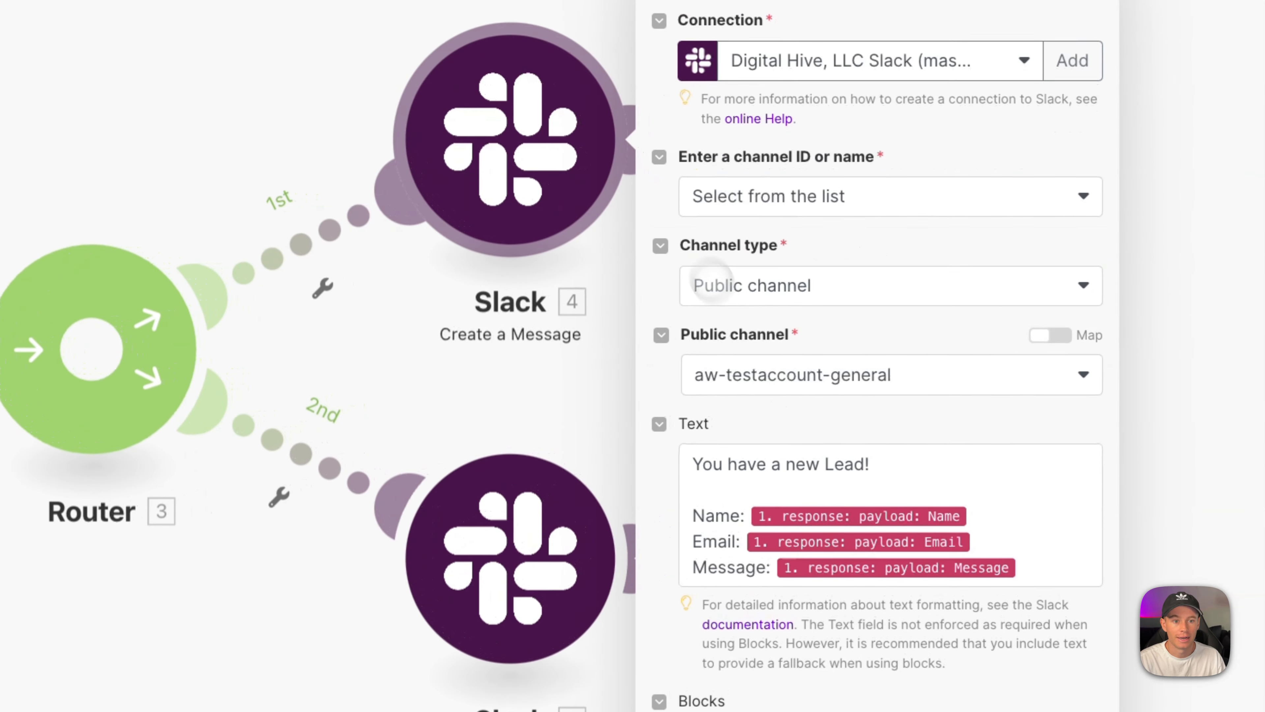
pyautogui.click(484, 600)
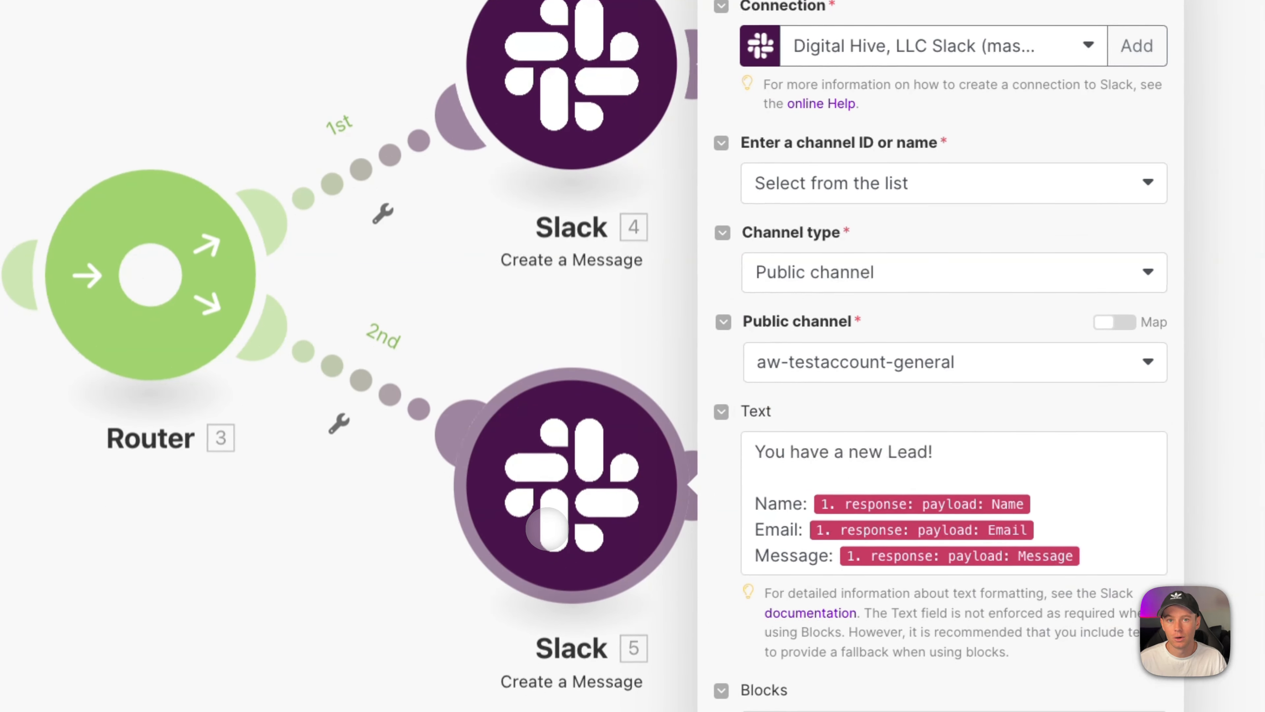
pyautogui.click(470, 319)
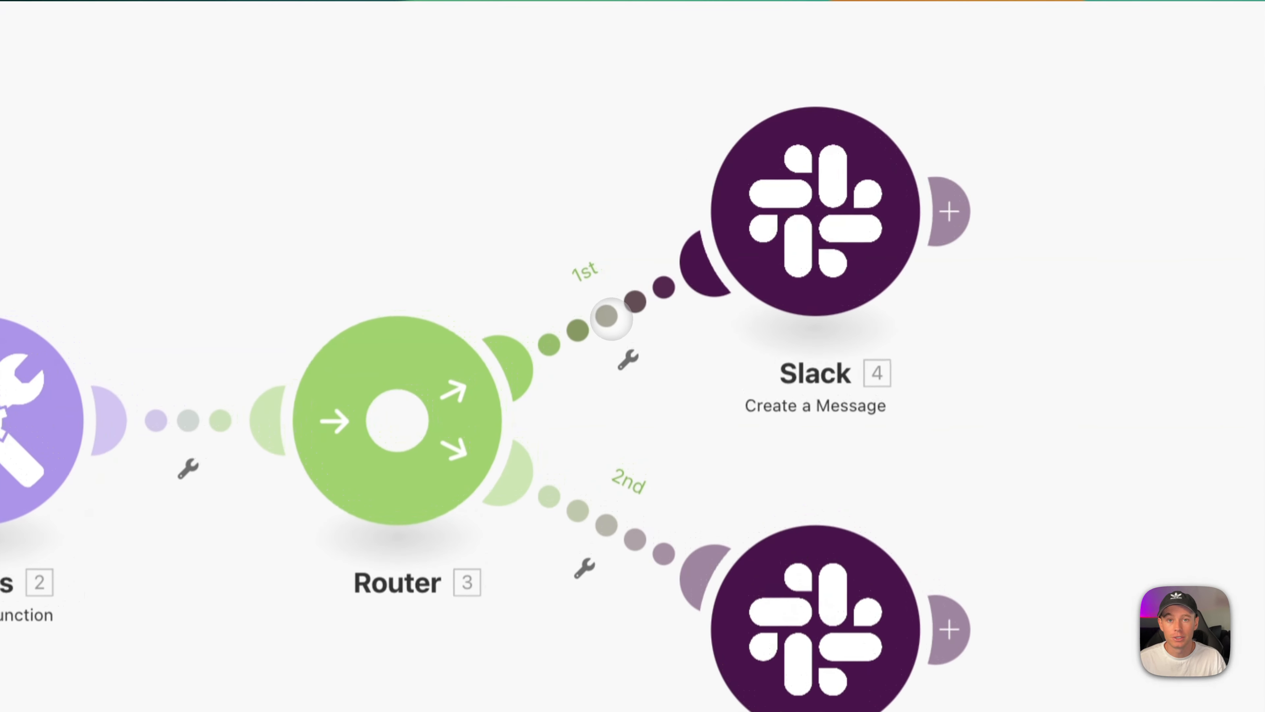
# Label the first route's filter 'odd' with condition counter i mod 2 numerically equal to 1.
pyautogui.click(606, 315)
pyautogui.click(785, 167)
pyautogui.write('odd')
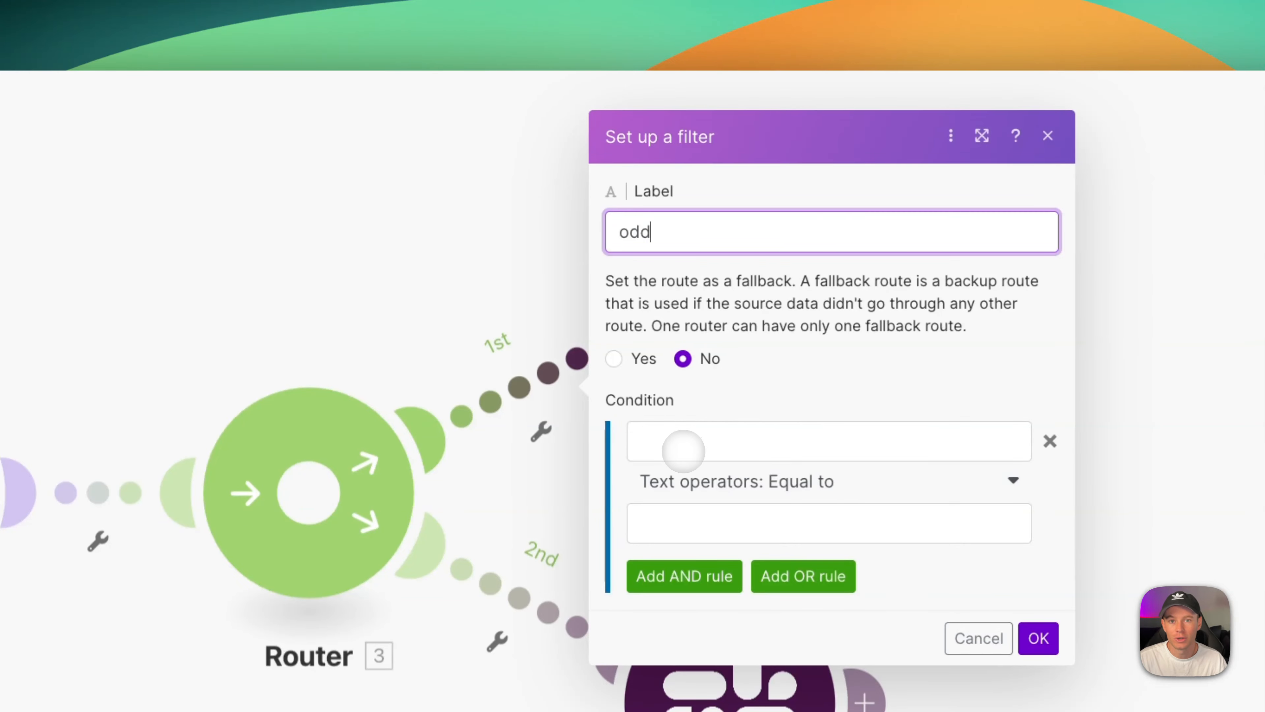
pyautogui.click(682, 451)
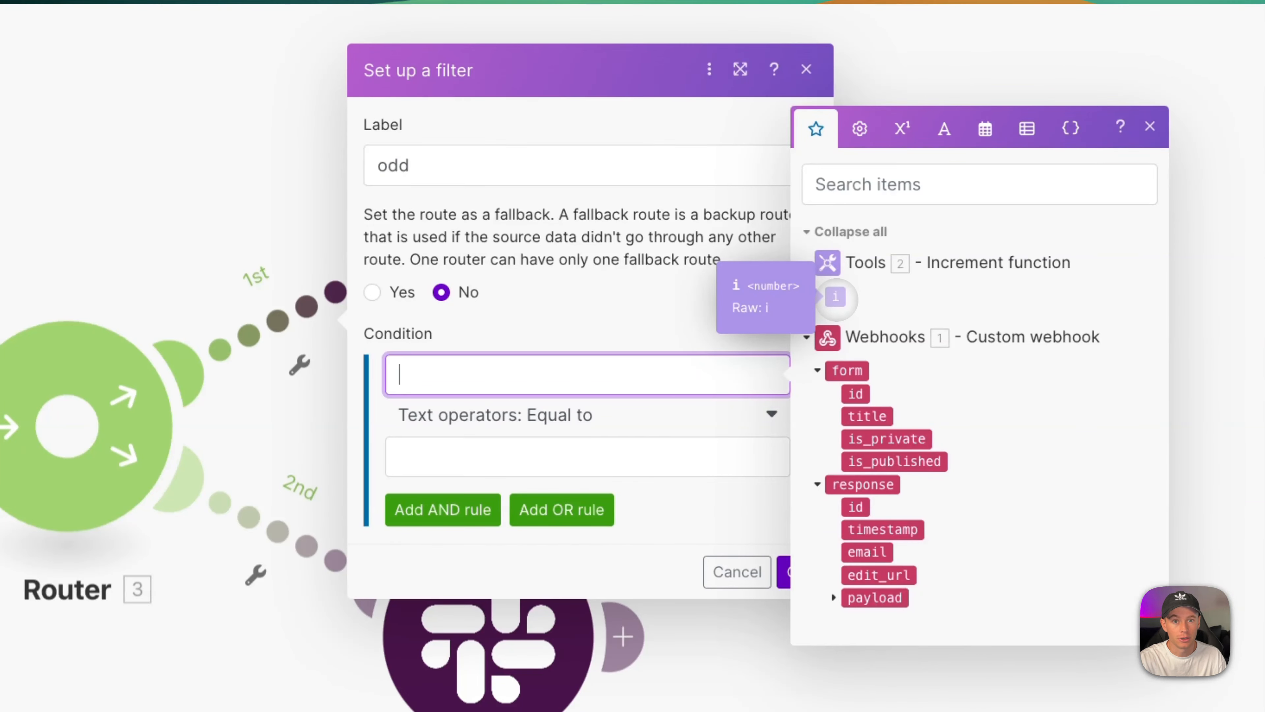
pyautogui.click(836, 299)
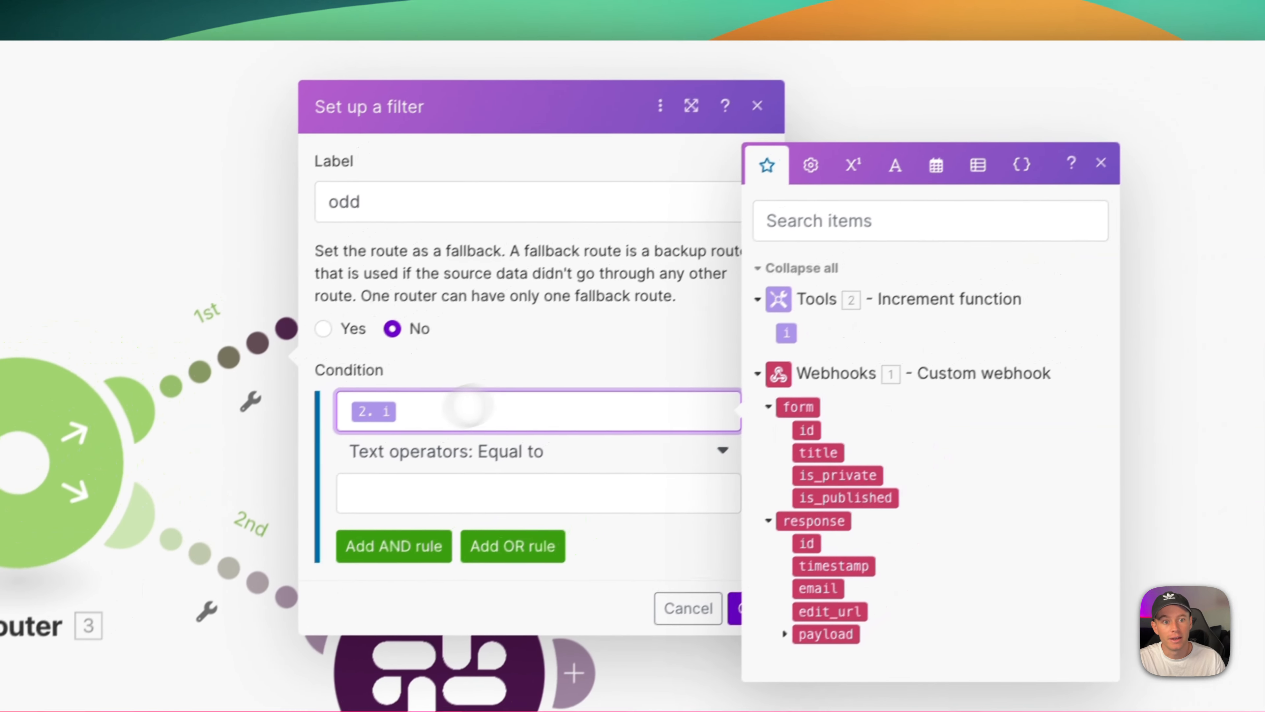
pyautogui.click(831, 181)
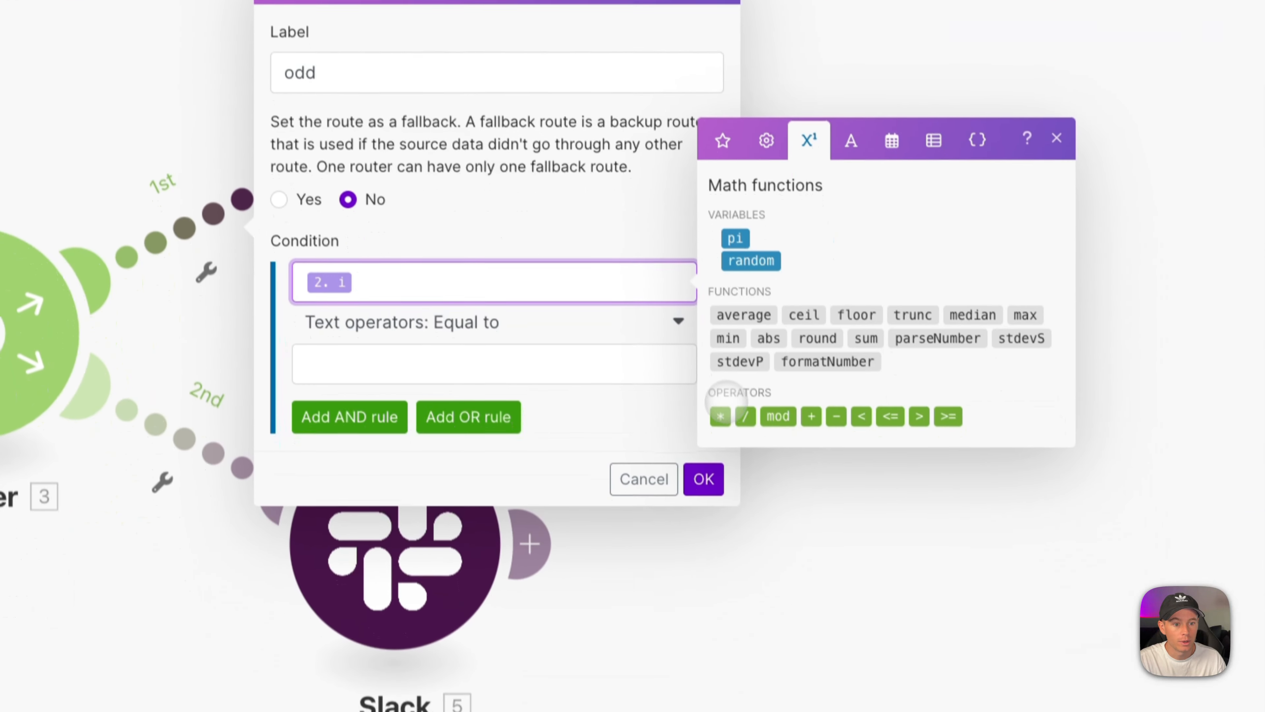
pyautogui.click(800, 560)
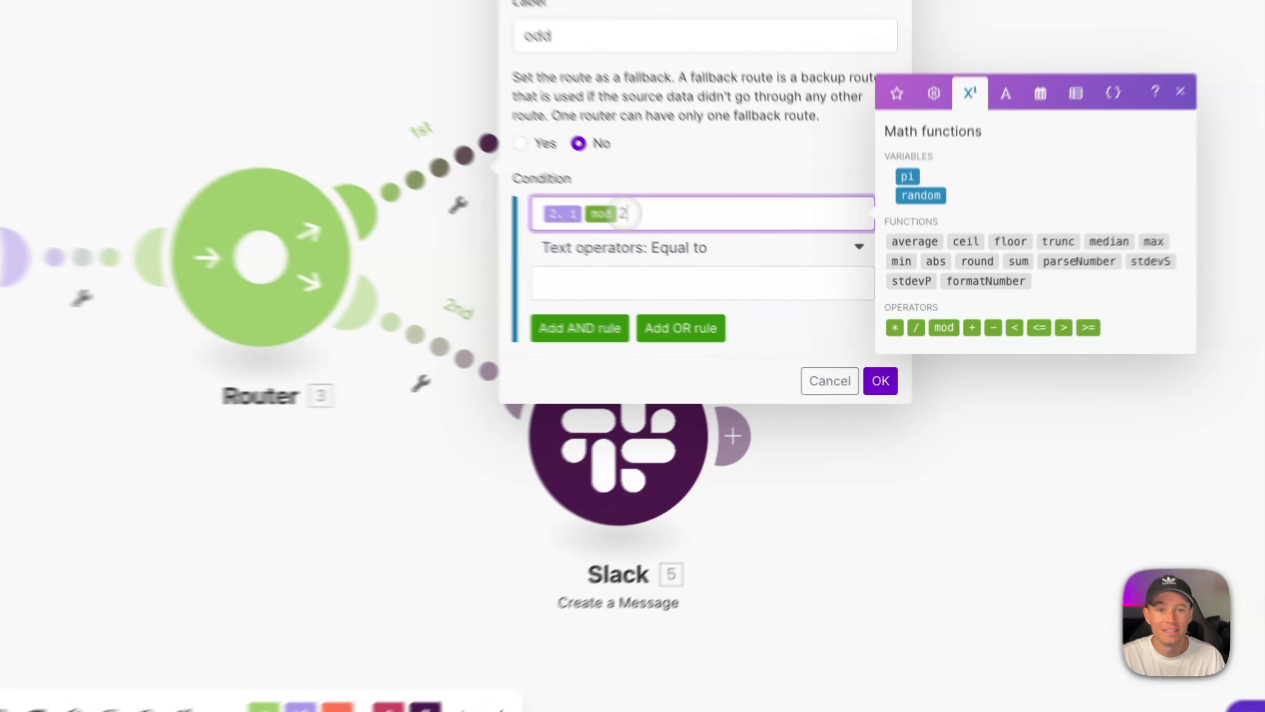
pyautogui.write('2')
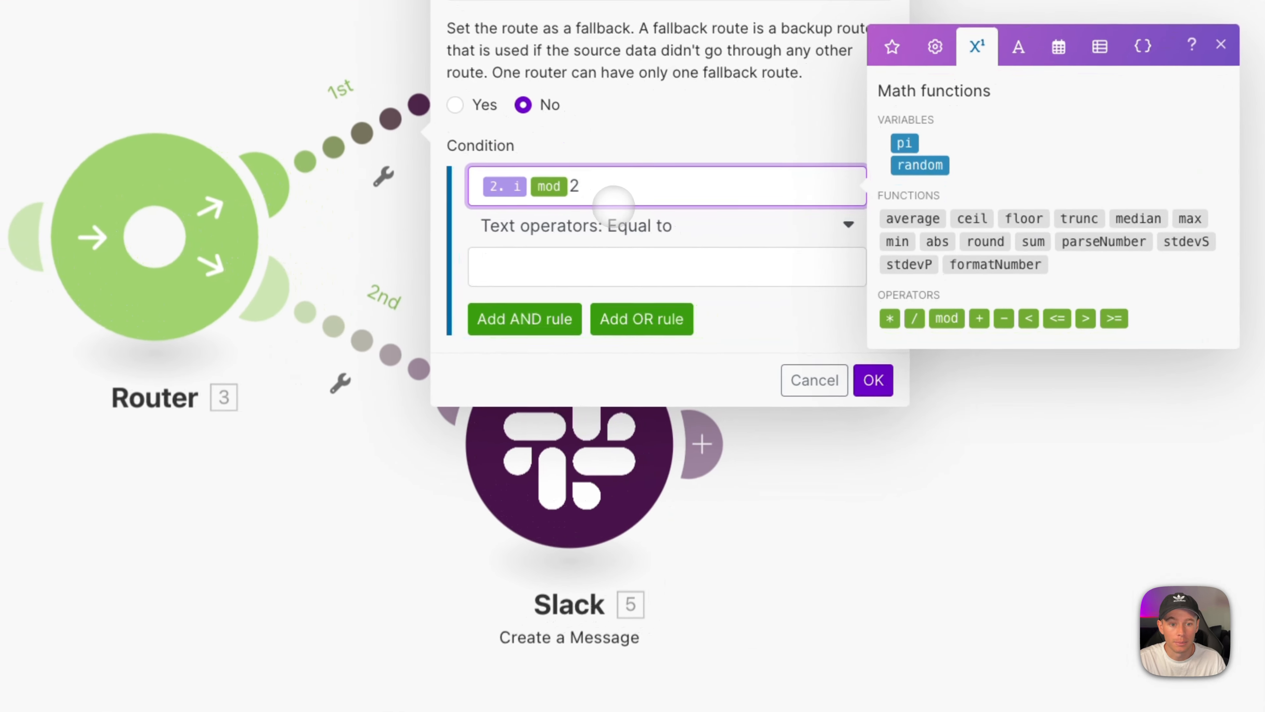
pyautogui.click(829, 305)
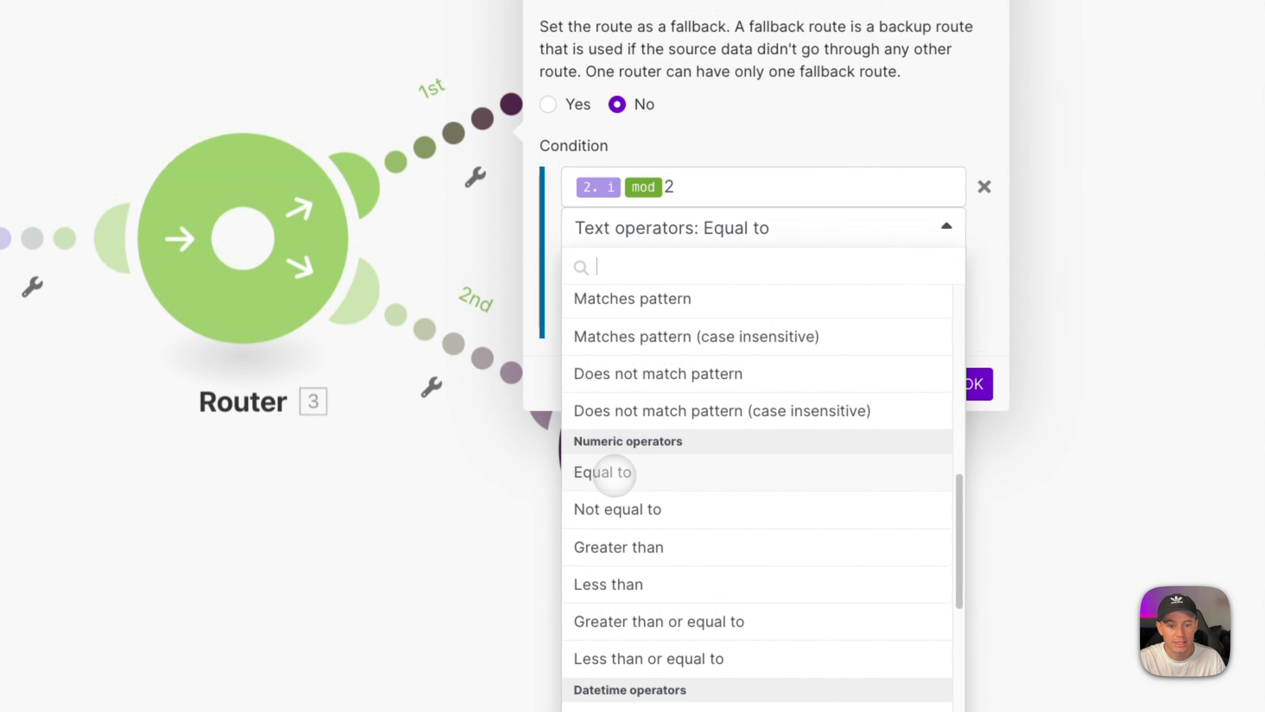
pyautogui.click(605, 474)
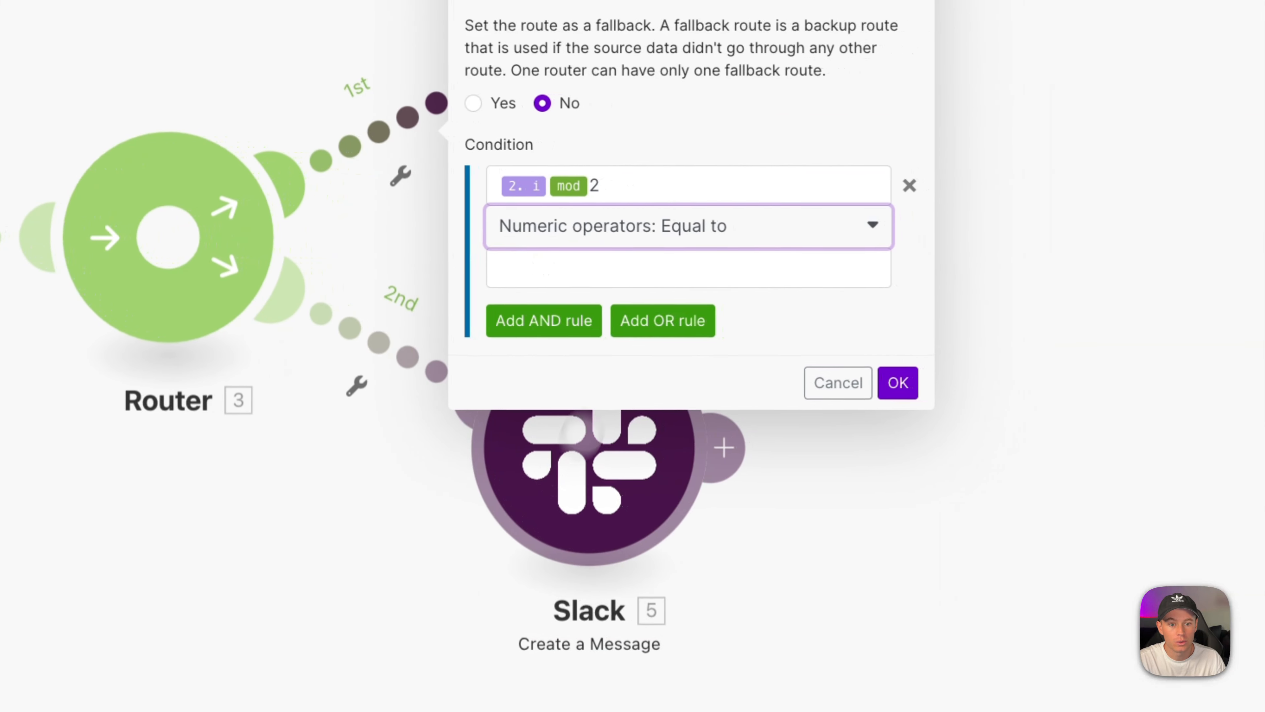
pyautogui.click(585, 262)
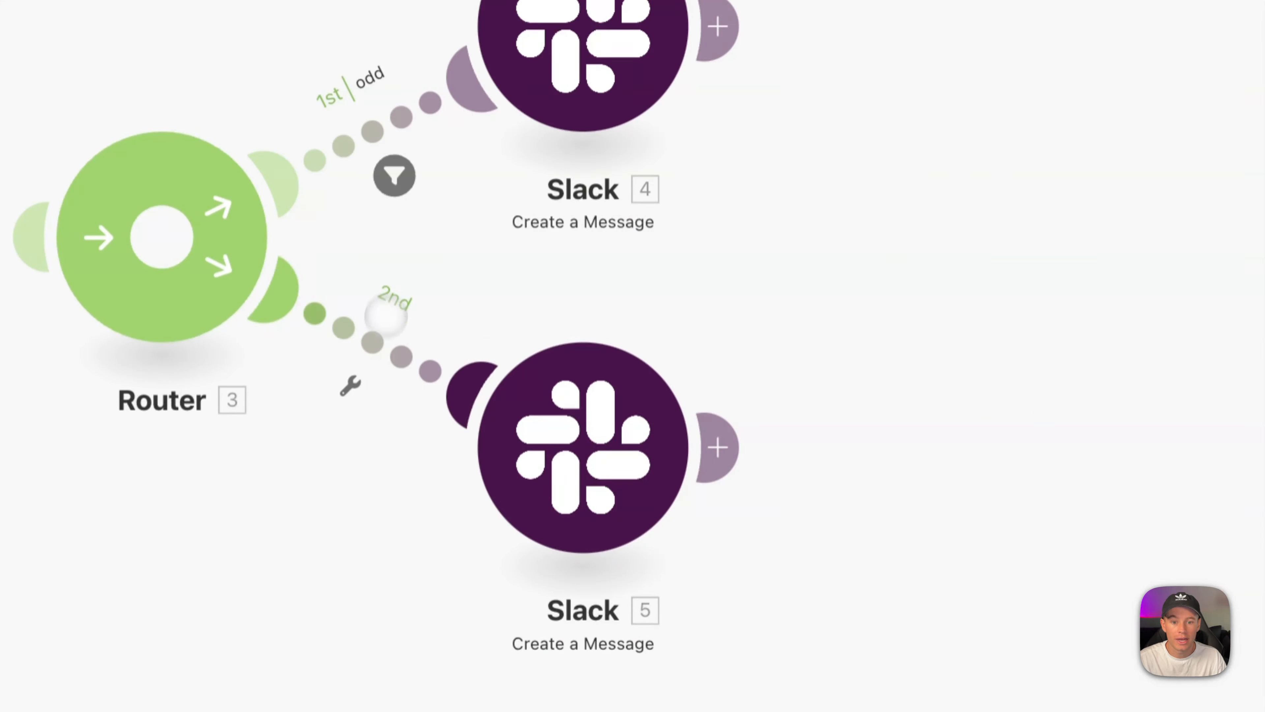
# Save the odd filter, then label the second route's filter 'even' with the i mod 2 expression.
pyautogui.click(387, 302)
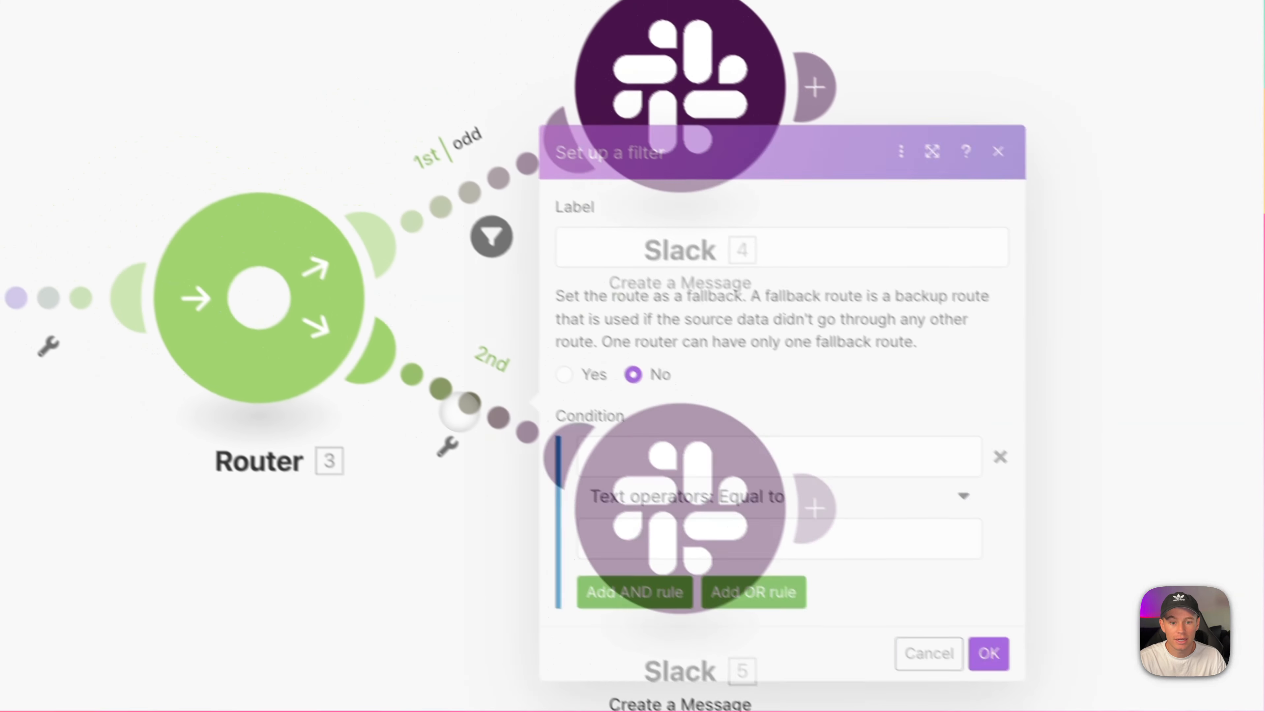
pyautogui.click(649, 269)
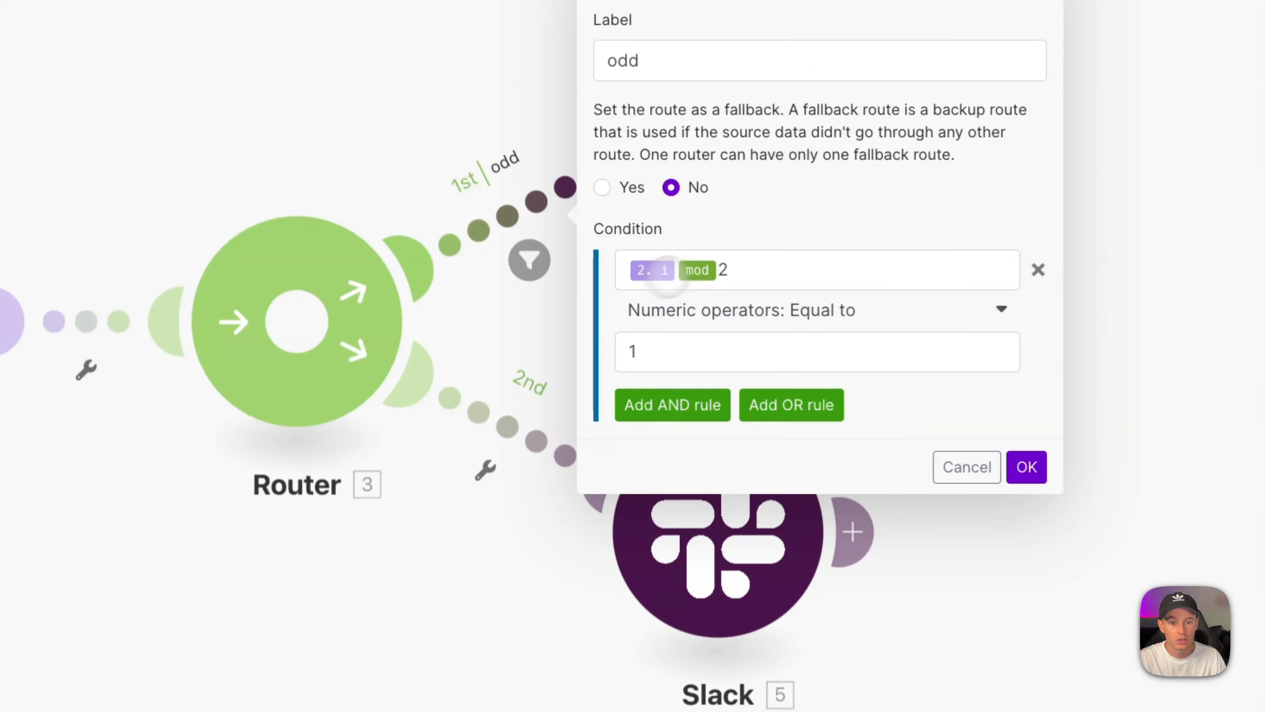
pyautogui.moveTo(756, 269); pyautogui.dragTo(593, 269)
pyautogui.hotkey('ctrl', 'c')
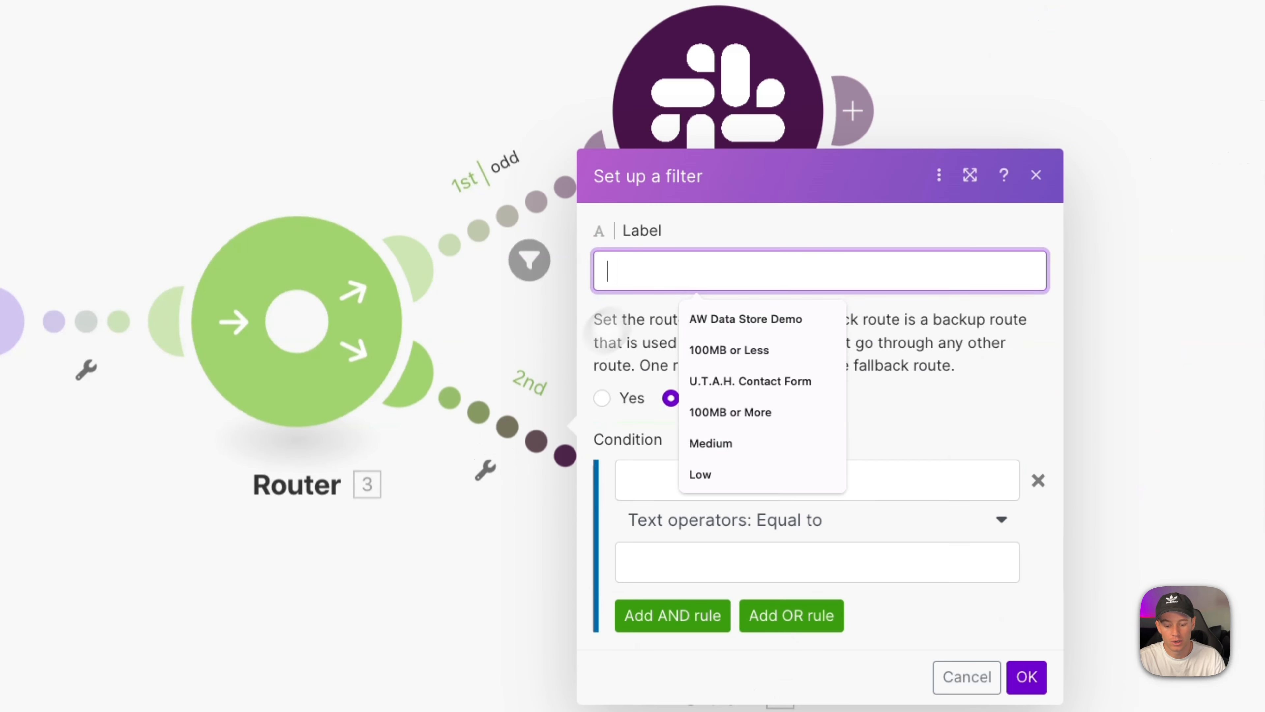
pyautogui.write('even')
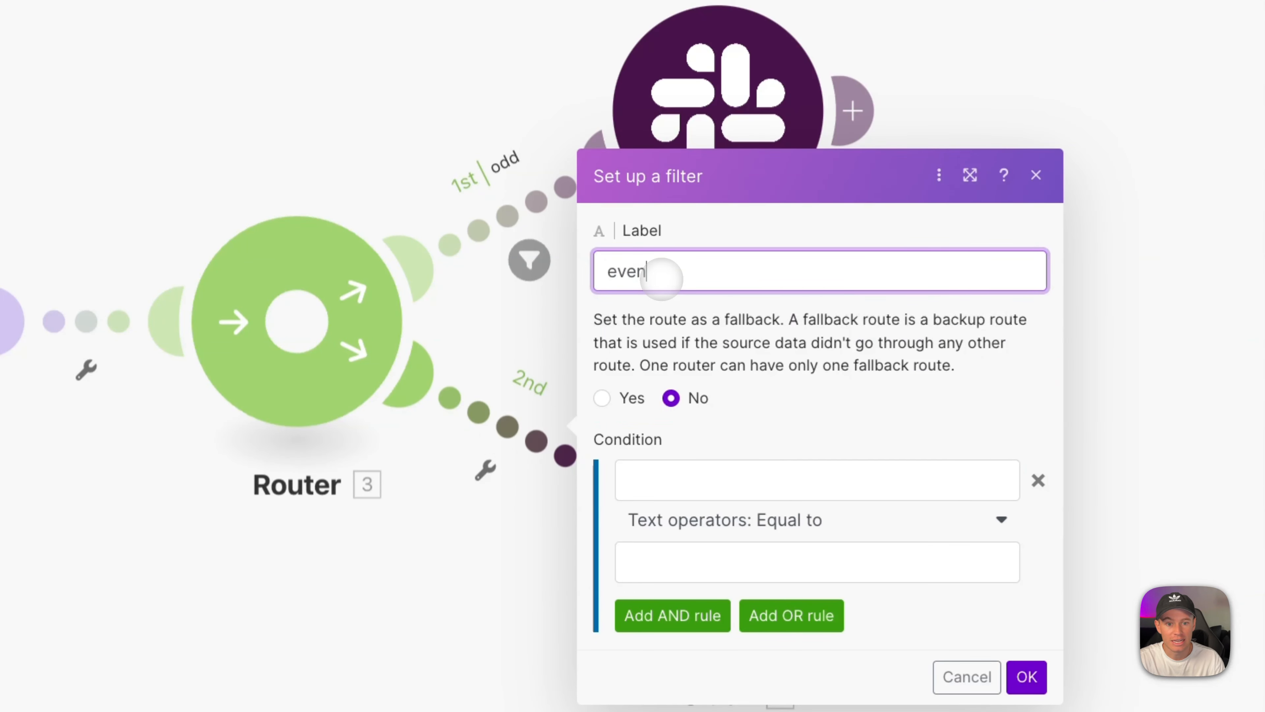
pyautogui.click(653, 480)
pyautogui.hotkey('ctrl', 'v')
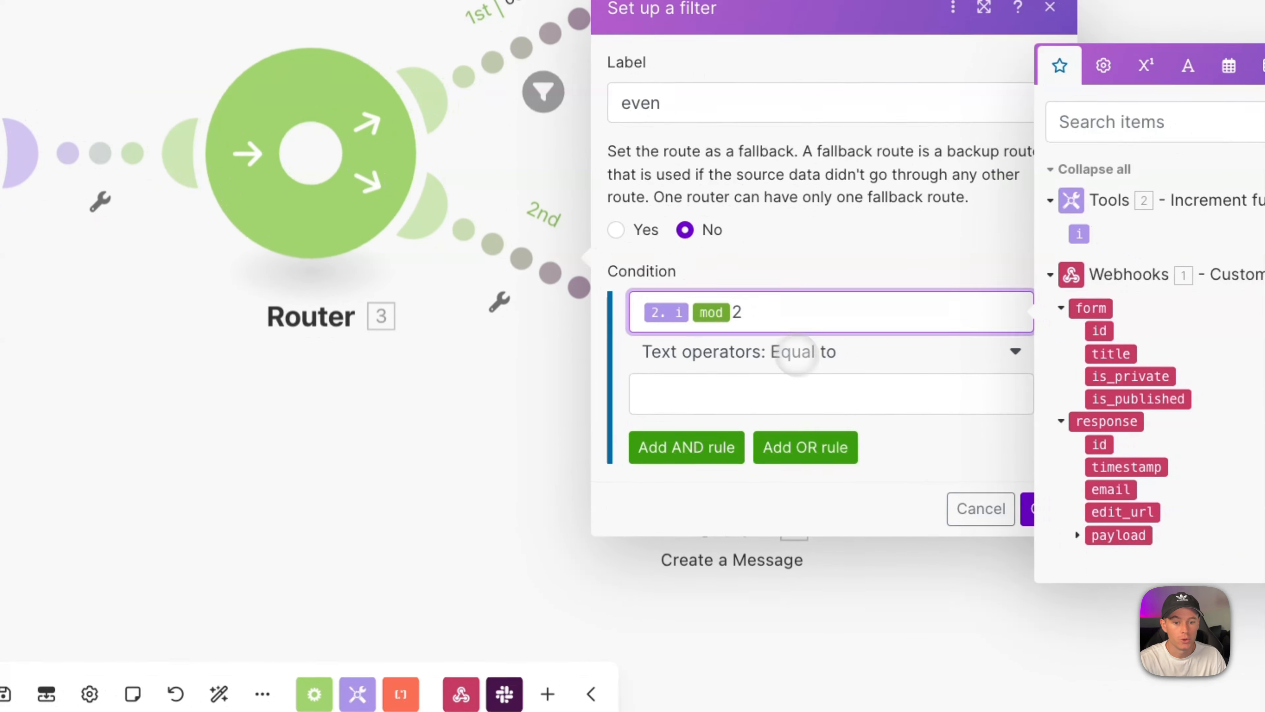
# Set the even condition to numeric Equal to 0 and save the filter.
pyautogui.click(796, 358)
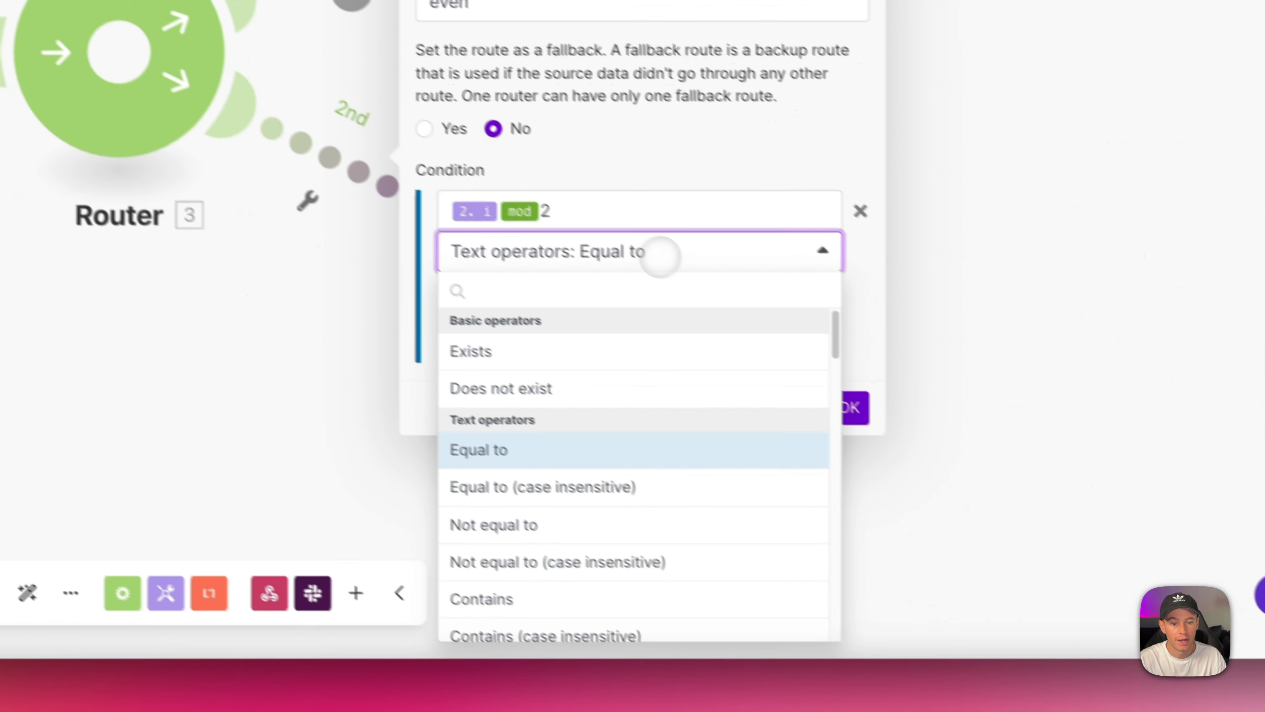
pyautogui.scroll(-5, 479, 480)
pyautogui.scroll(-5, 490, 476)
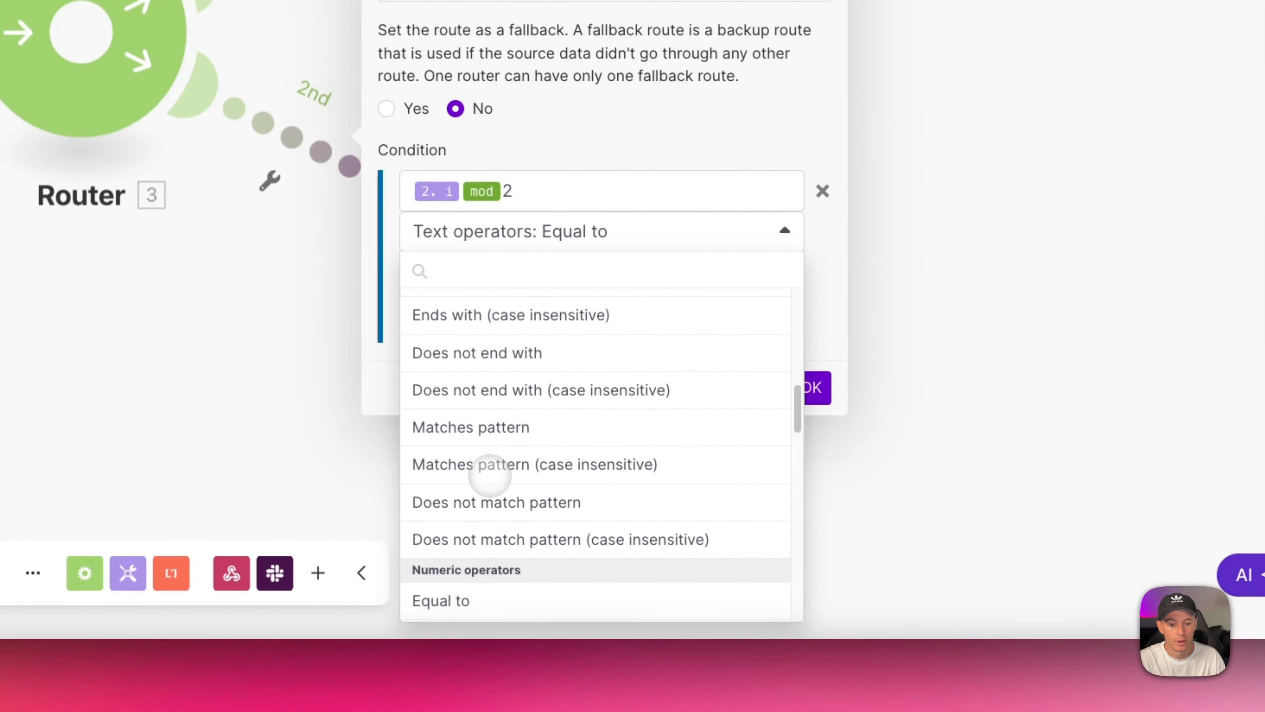
pyautogui.click(479, 509)
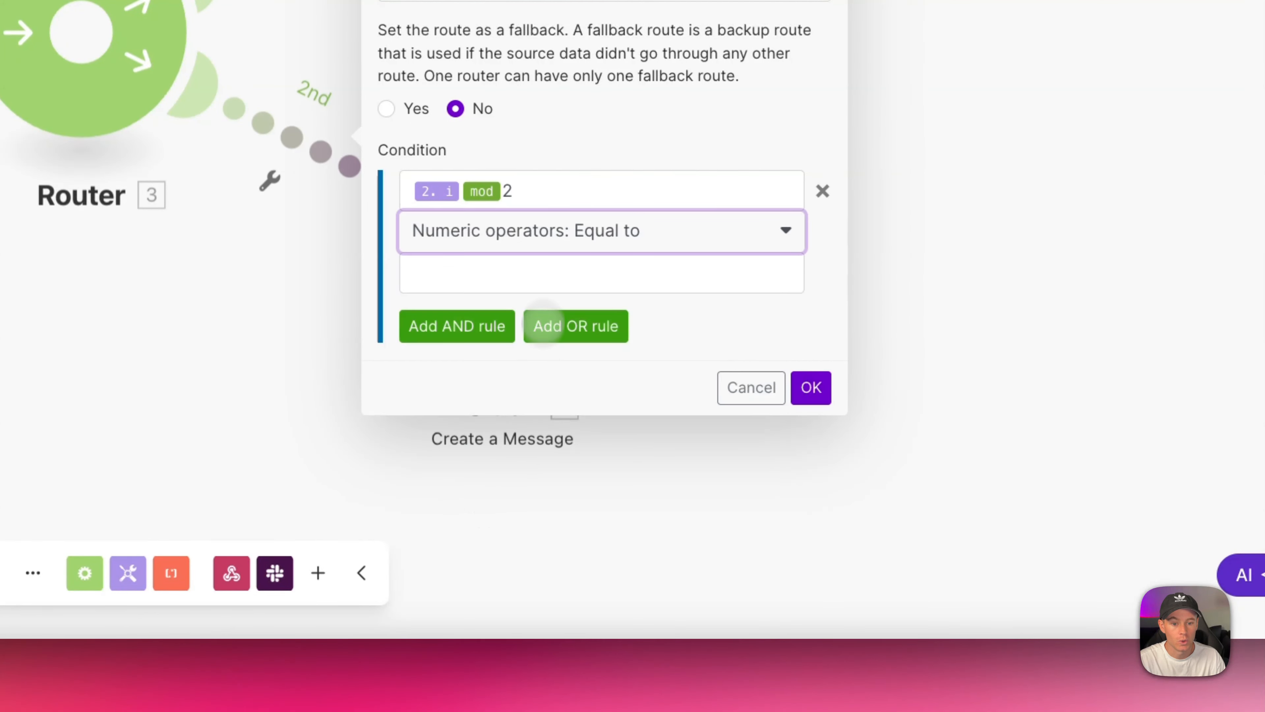
pyautogui.click(496, 284)
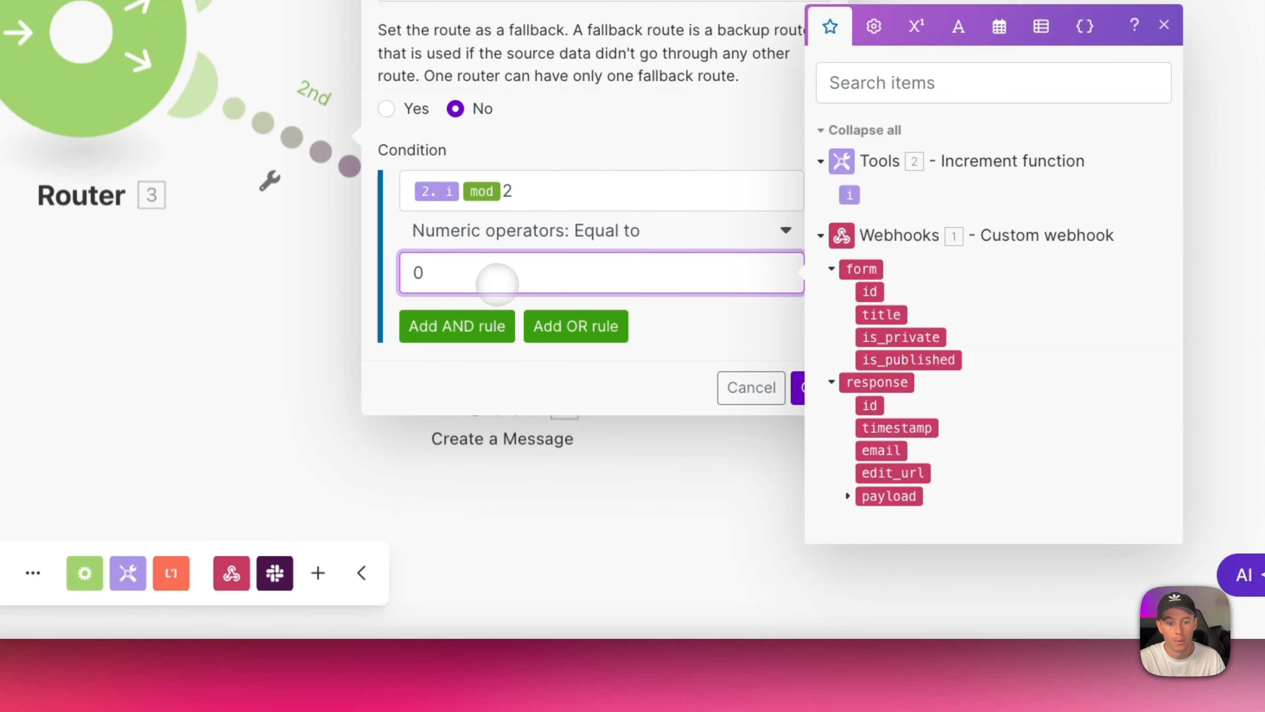
pyautogui.click(645, 308)
pyautogui.click(810, 387)
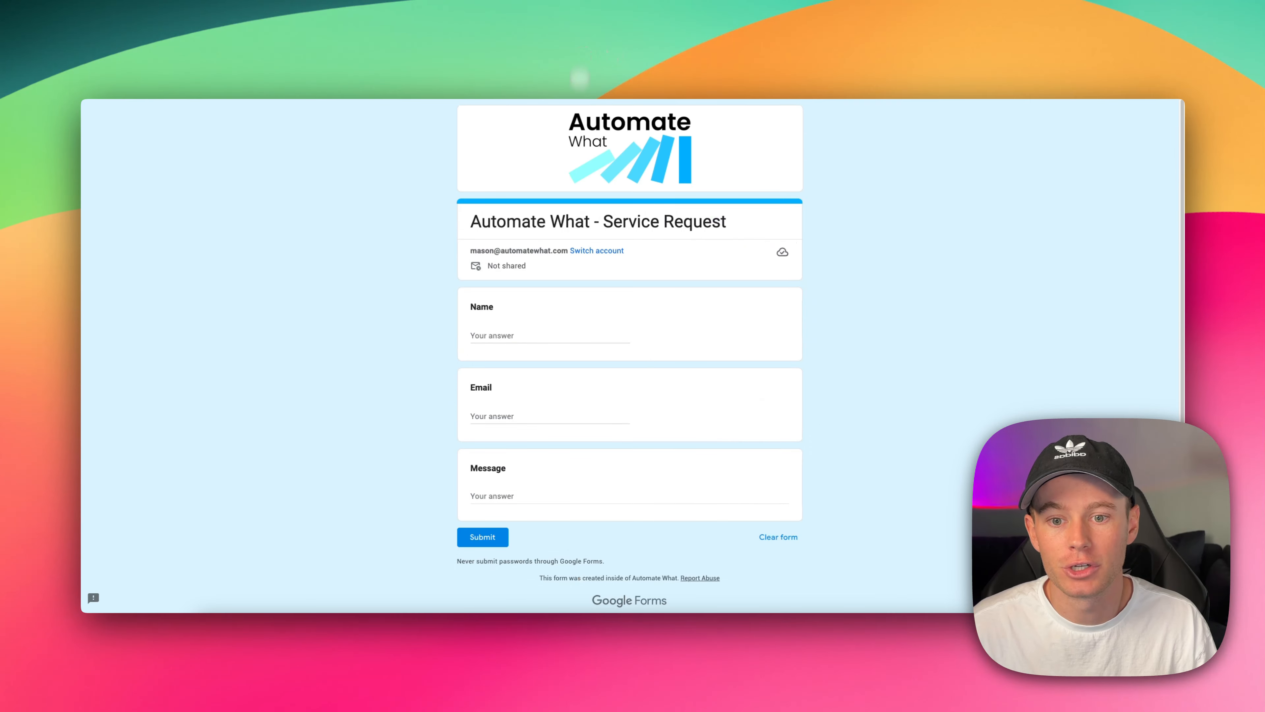
# Submit a first test form response and inspect the counter's output in the resulting Make run.
pyautogui.click(503, 335)
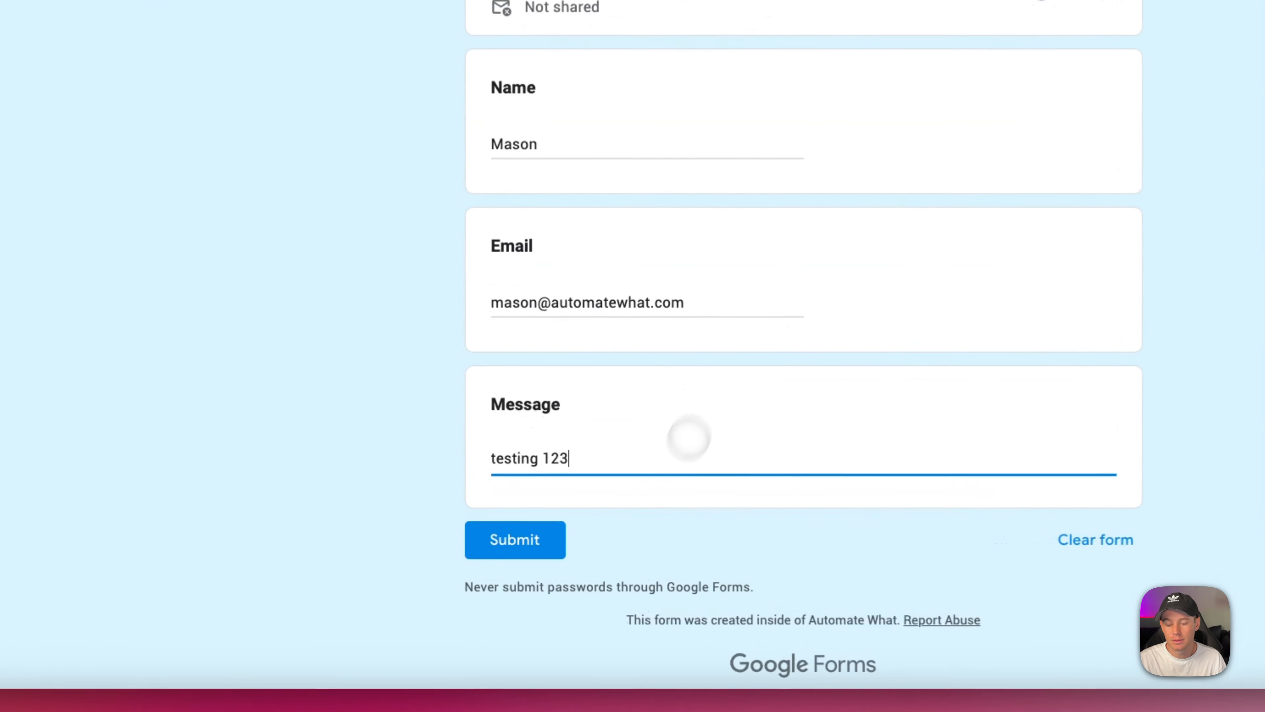
pyautogui.click(550, 537)
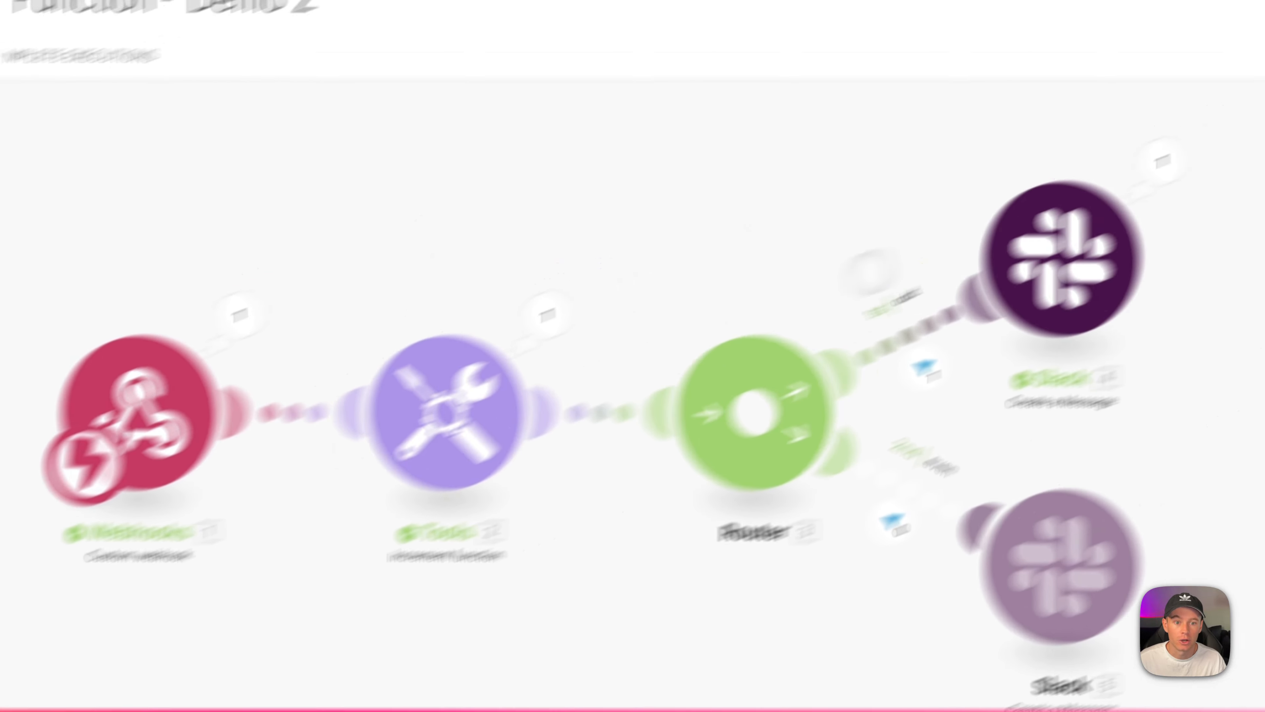
pyautogui.click(547, 315)
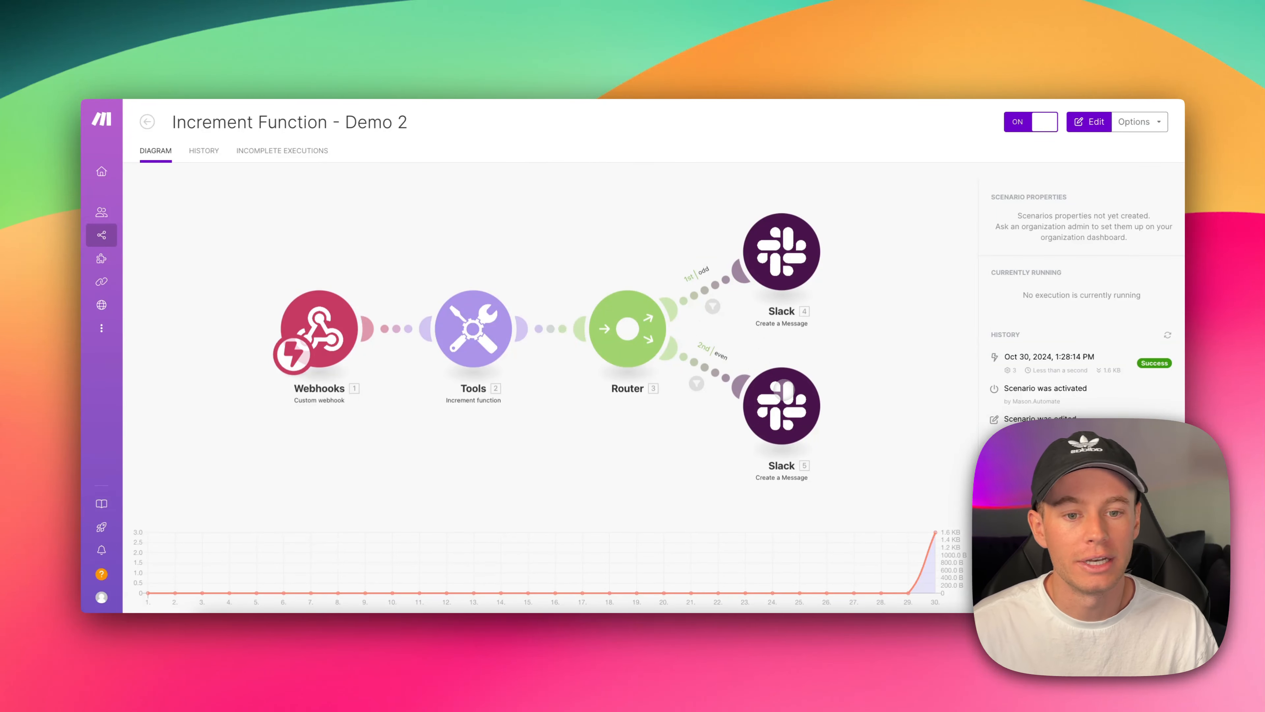
# Fill in a second response with the respondent's name, e-mail and the message 'testing 456'.
pyautogui.write('Mason')
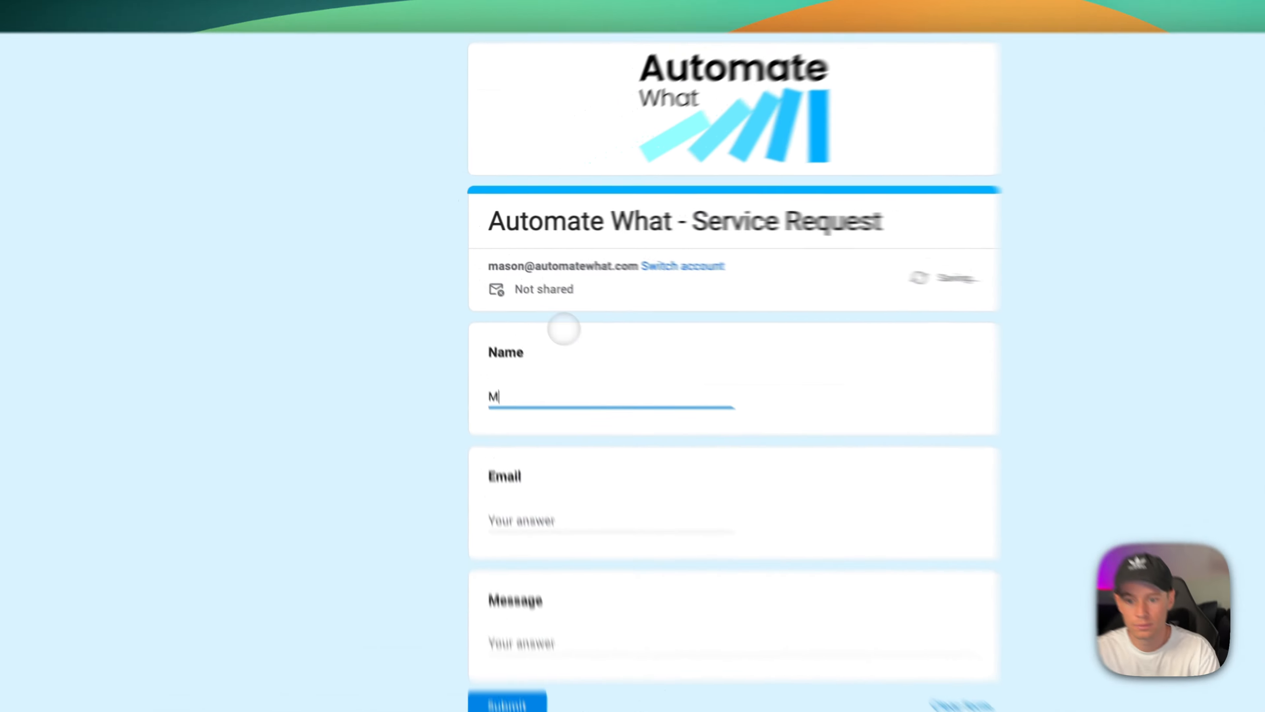
pyautogui.press('Tab')
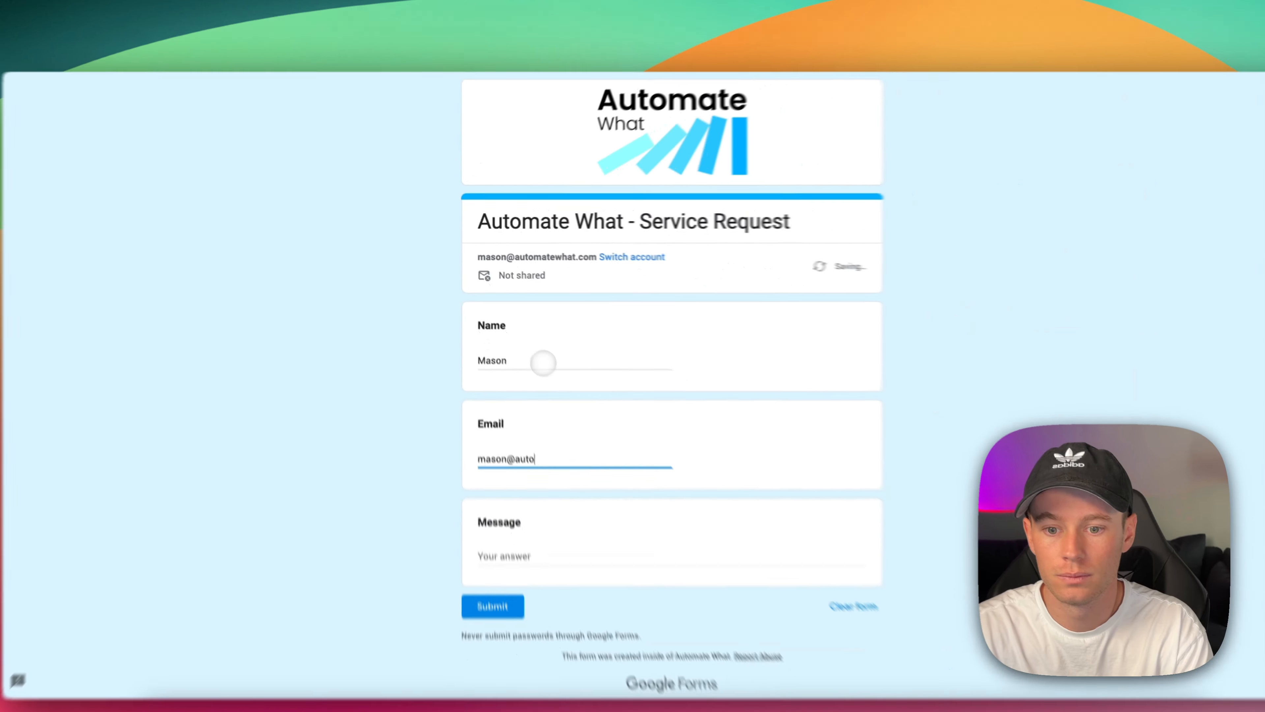
pyautogui.press('Tab')
pyautogui.write('testing 456')
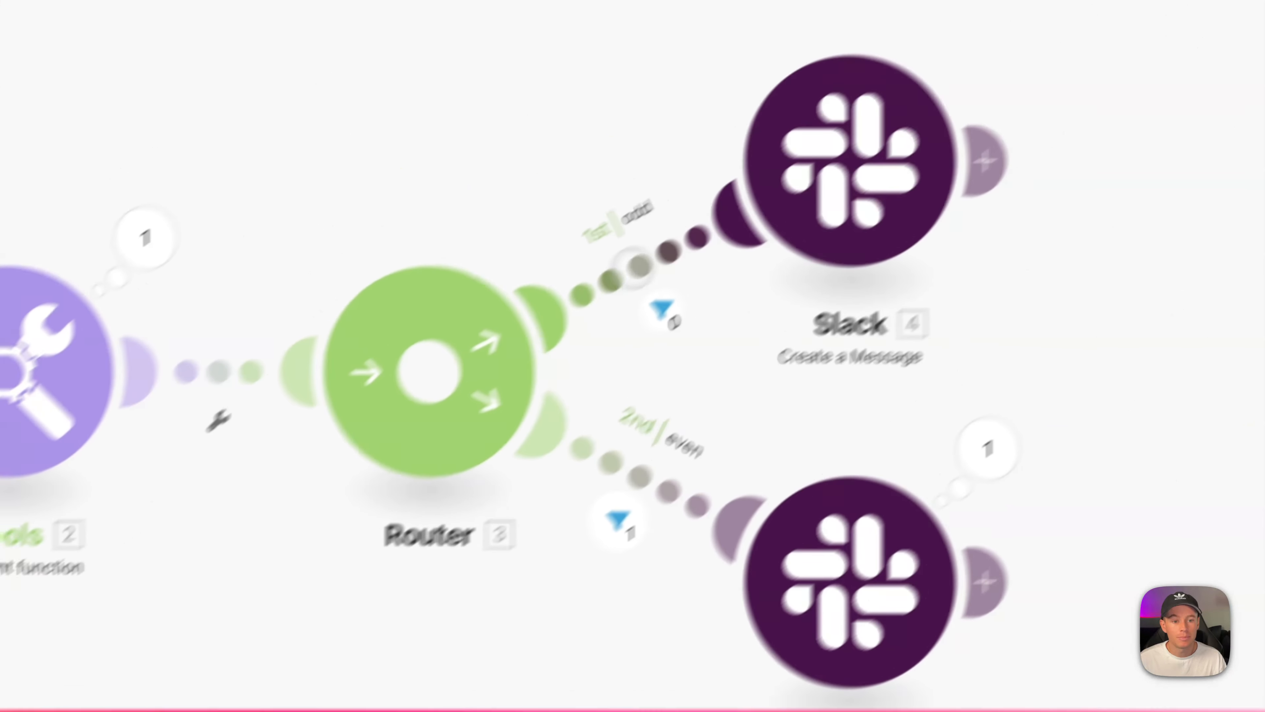
# Rename the first route's filter label from 'odd' to a team member's name.
pyautogui.click(660, 315)
pyautogui.doubleClick(692, 175)
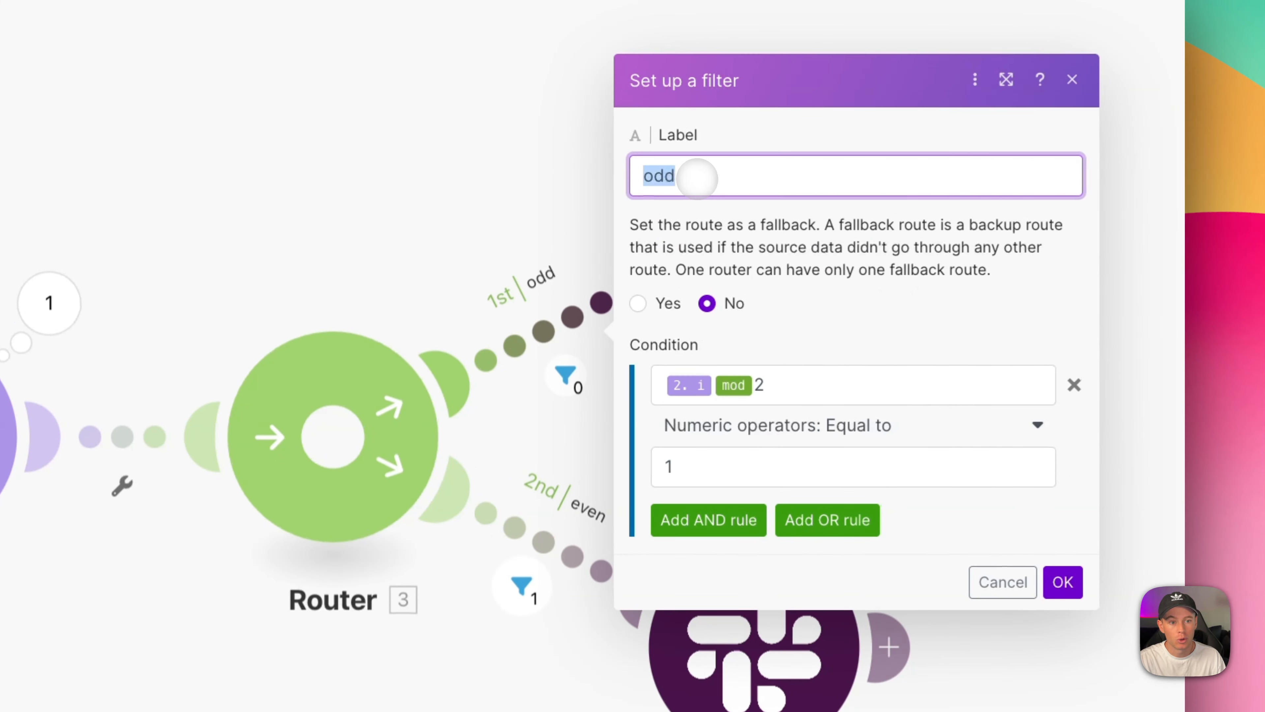
pyautogui.write('Jake')
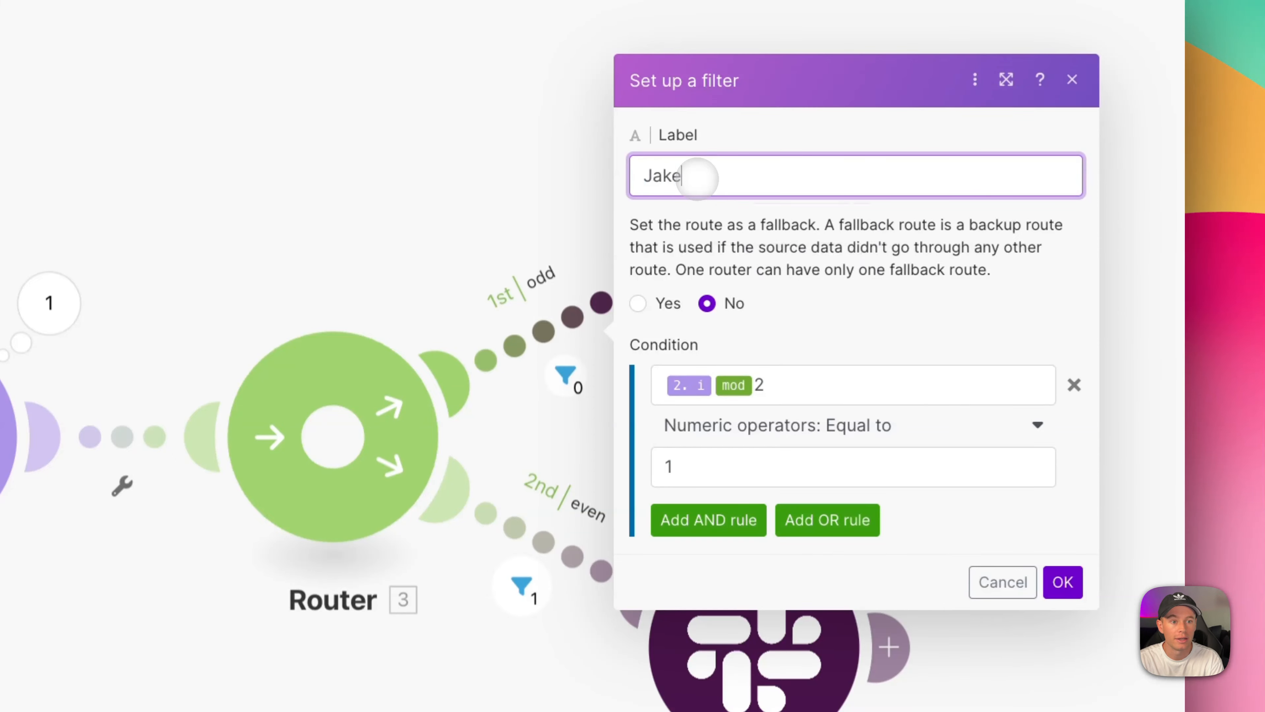
pyautogui.click(1063, 582)
# Open the second route's filter and select its 'even' label for replacement.
pyautogui.scroll(-5, 1061, 403)
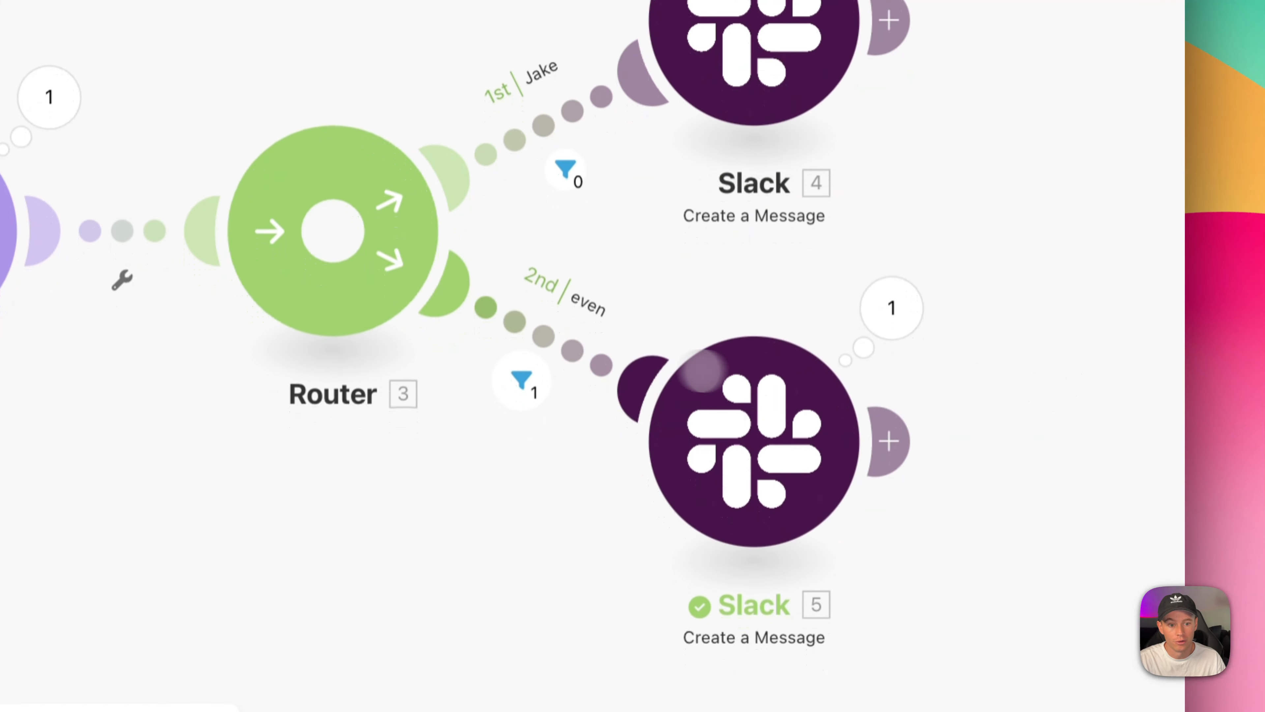
pyautogui.click(555, 334)
pyautogui.doubleClick(703, 273)
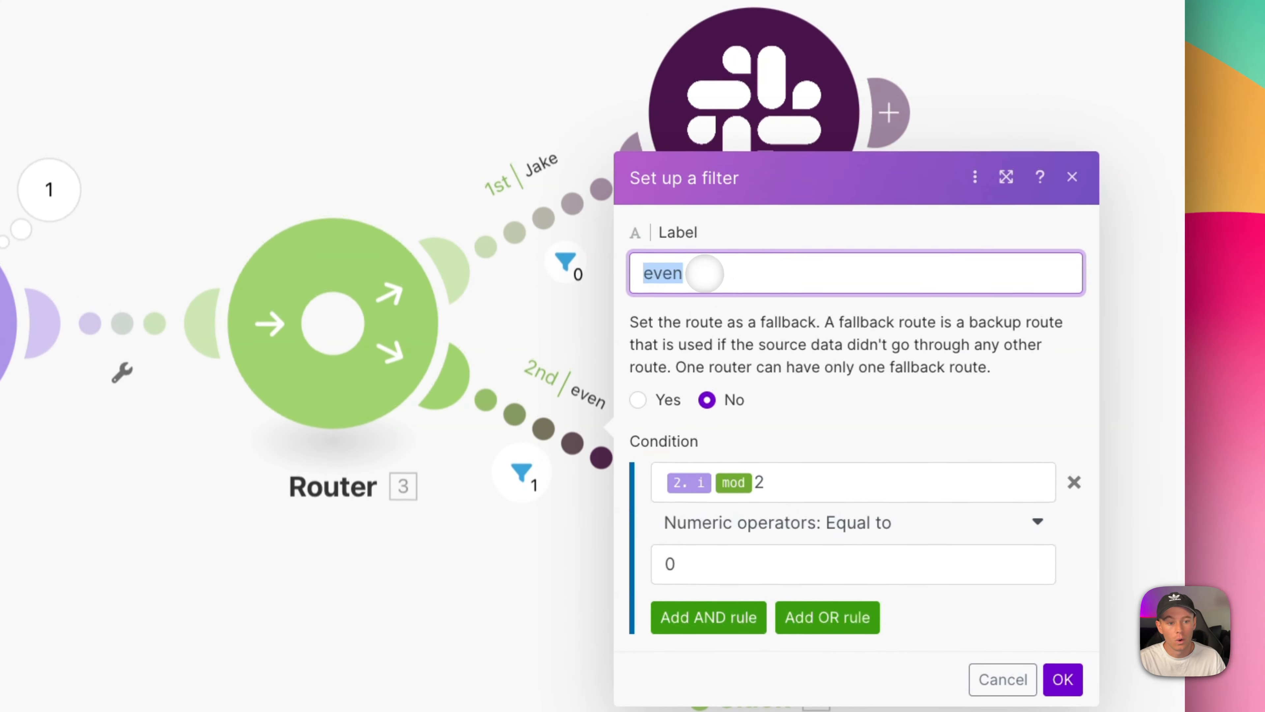